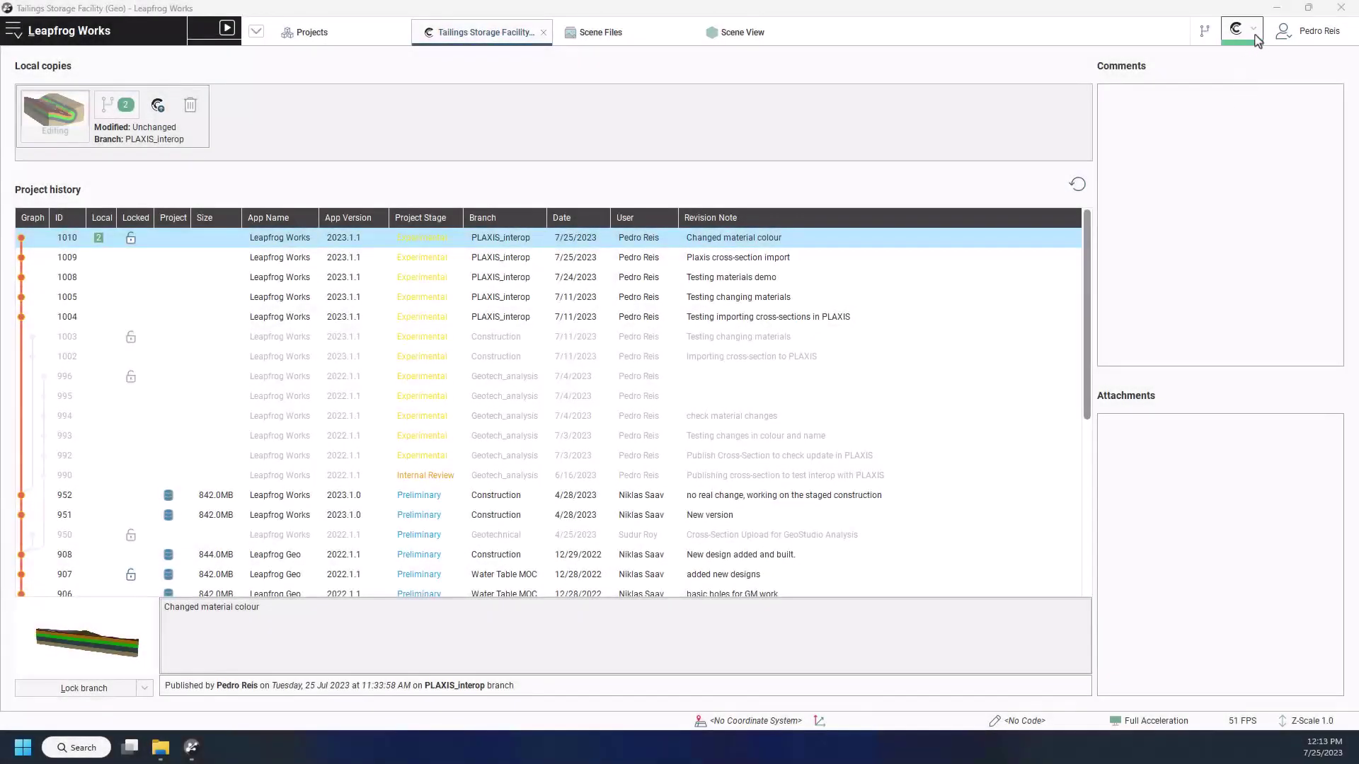
# Go to the Central portal's Users tab for Tailings Storage Facility (Geo) and inspect the permission levels
pyautogui.click(1254, 34)
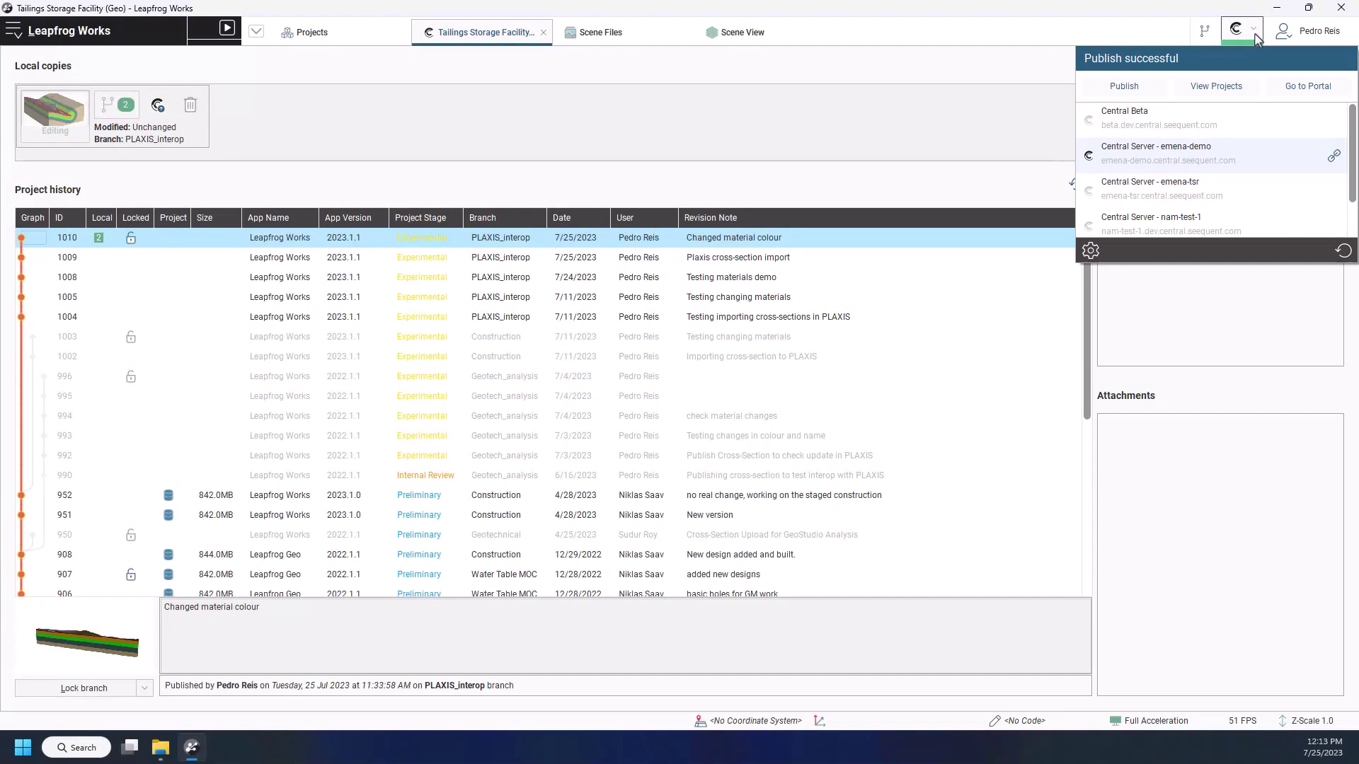
pyautogui.click(1308, 87)
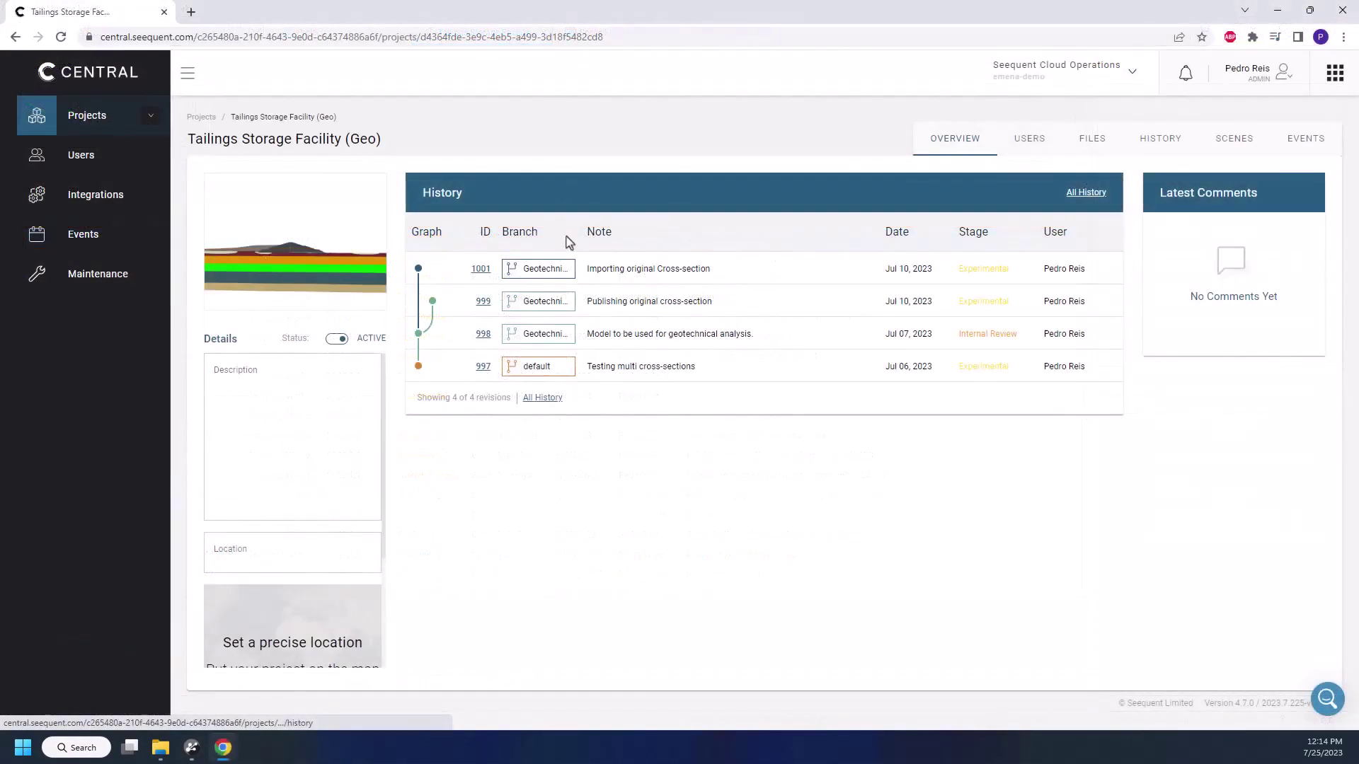
pyautogui.click(1038, 145)
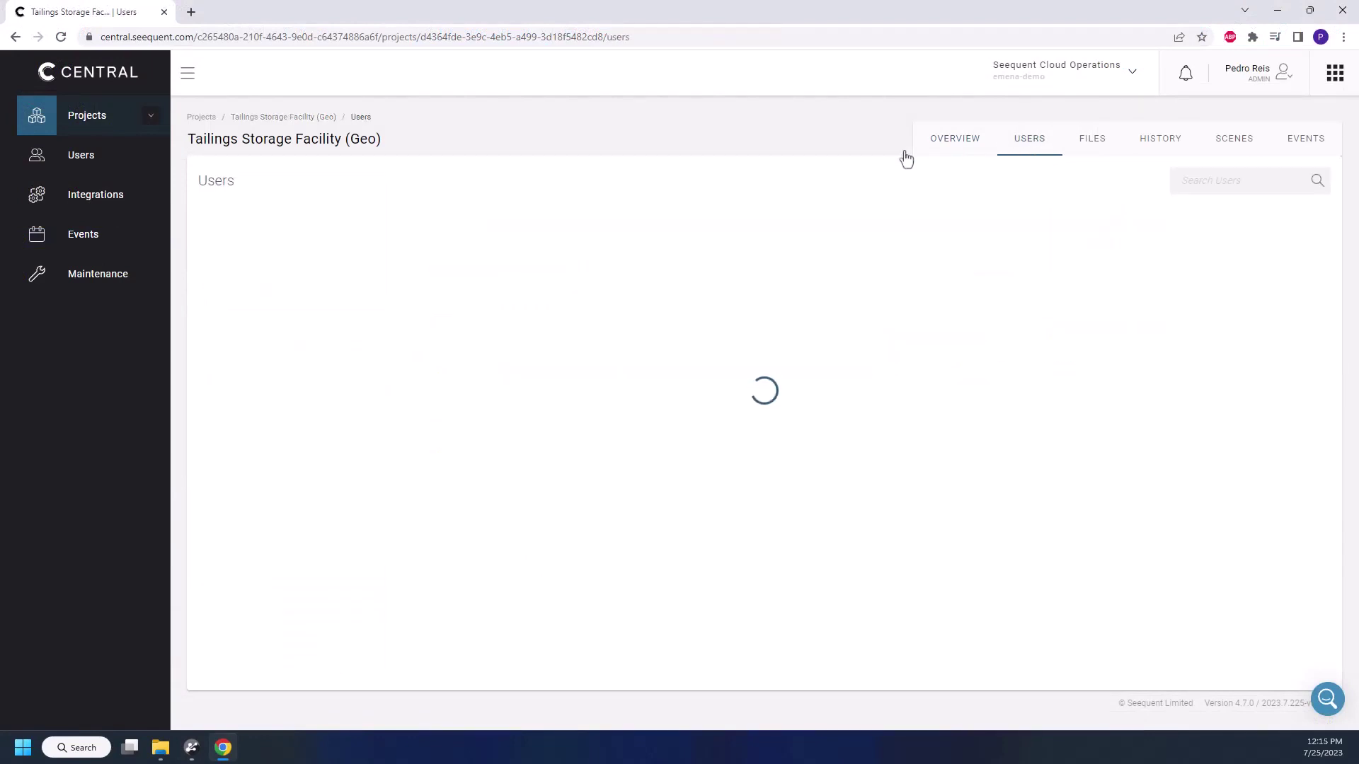
pyautogui.click(382, 282)
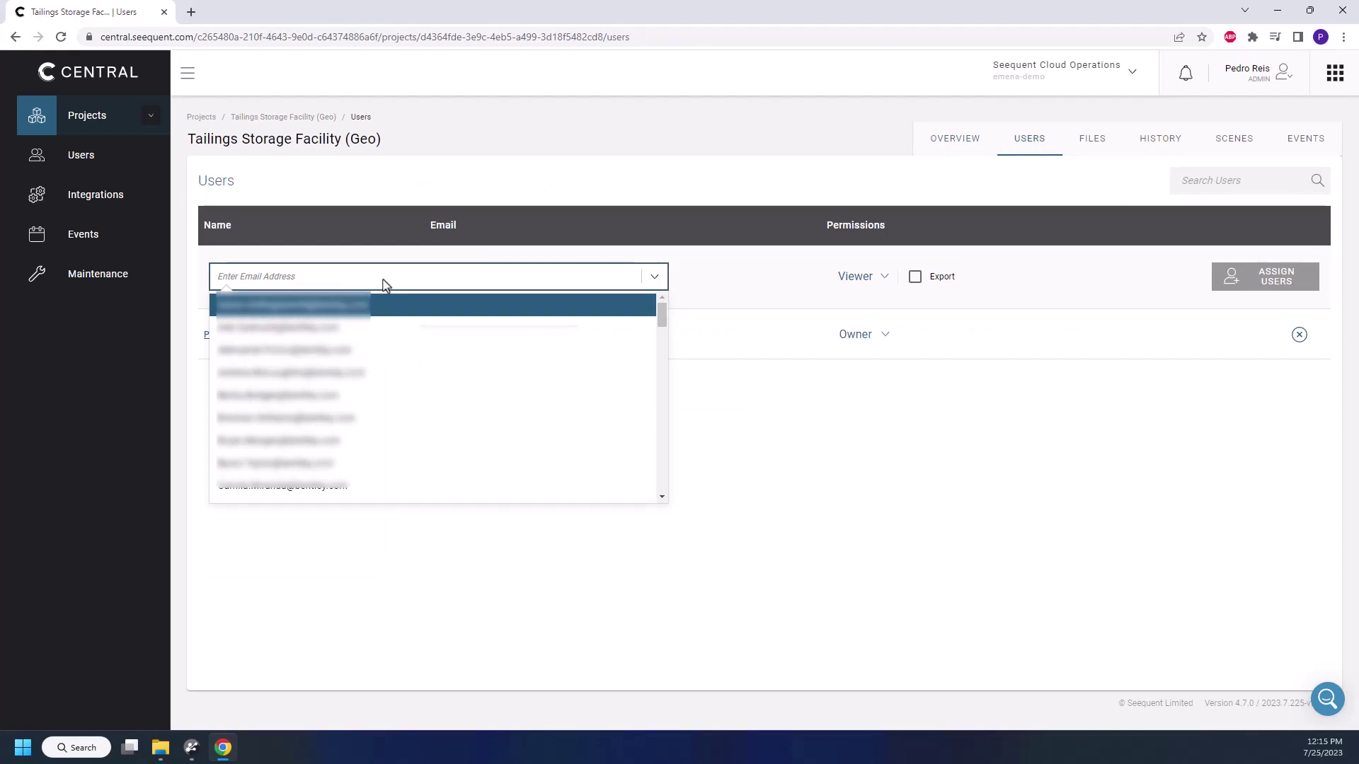
pyautogui.click(385, 285)
pyautogui.click(867, 276)
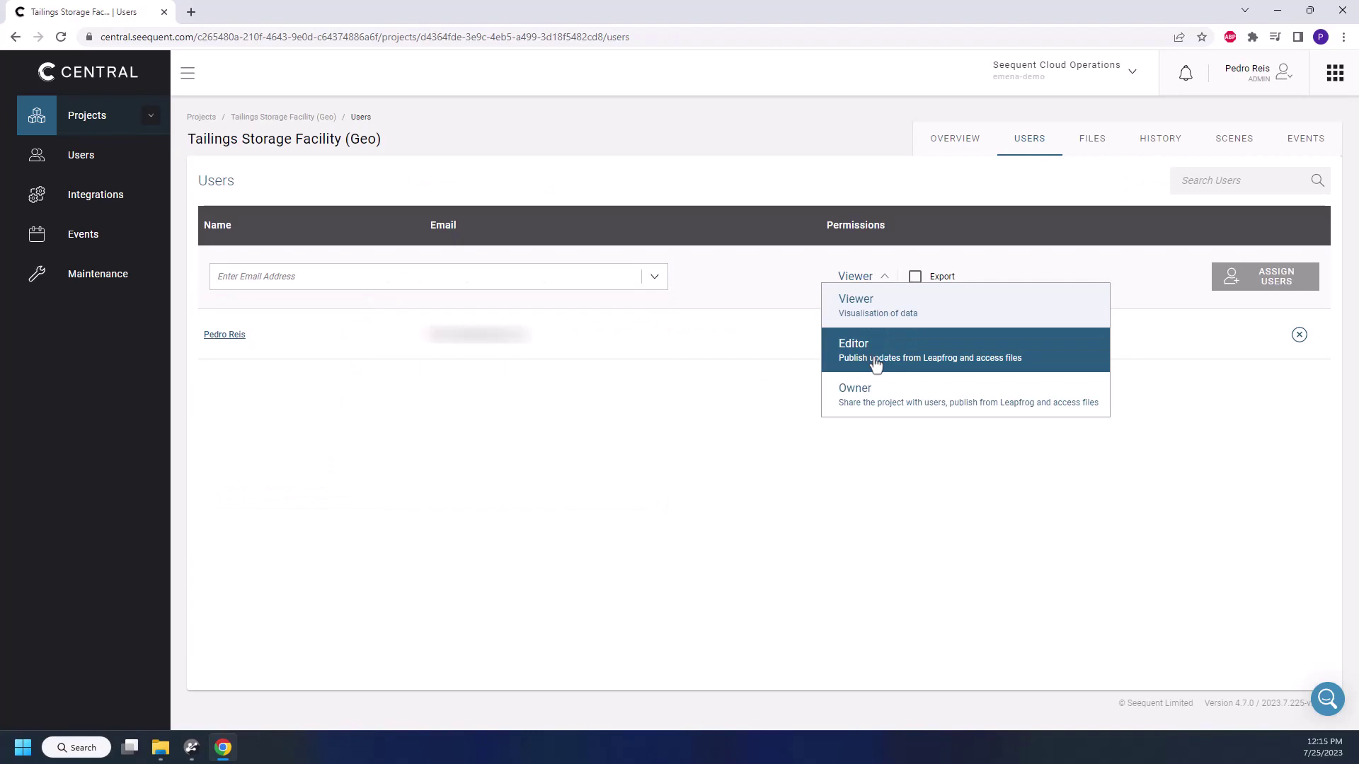
# Leave the permission at Viewer and search the MySeequent learning catalogue for 'central'
pyautogui.click(884, 278)
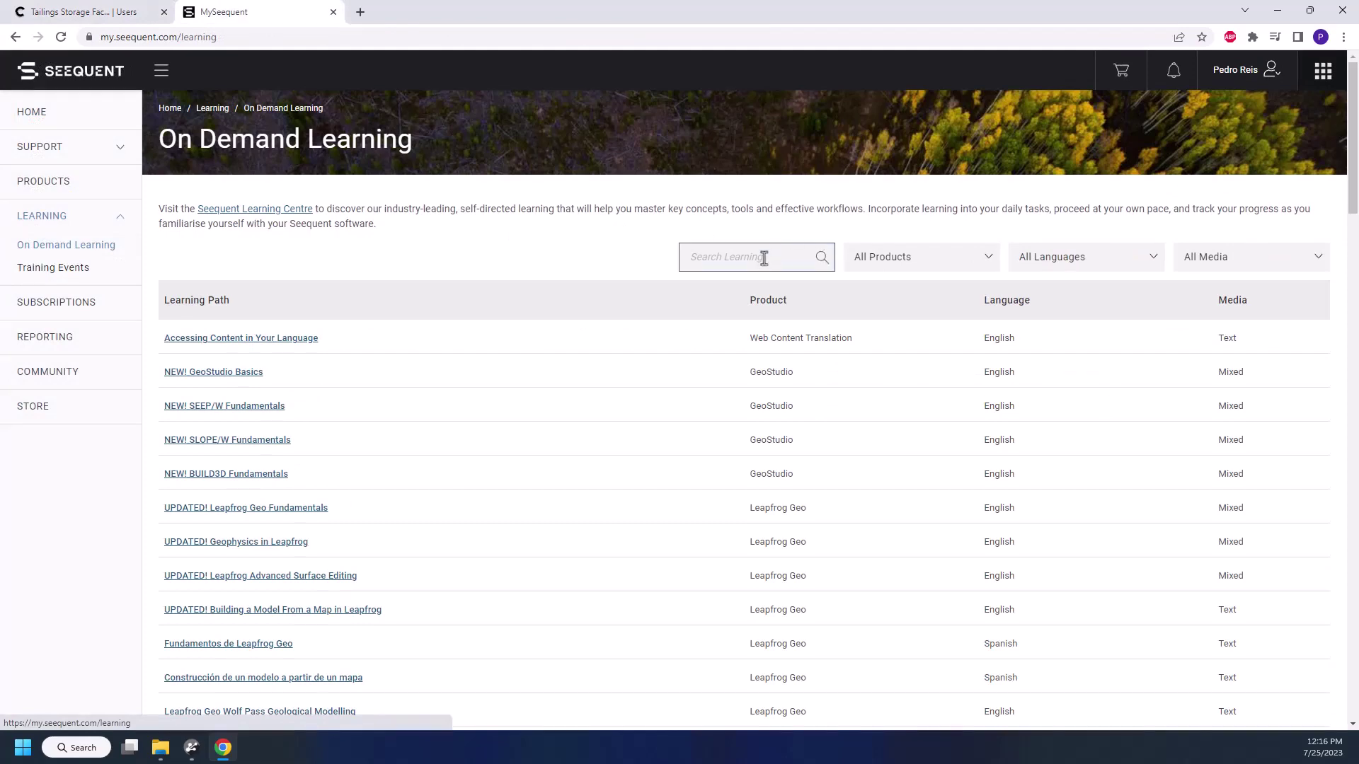
pyautogui.click(764, 258)
pyautogui.write('c')
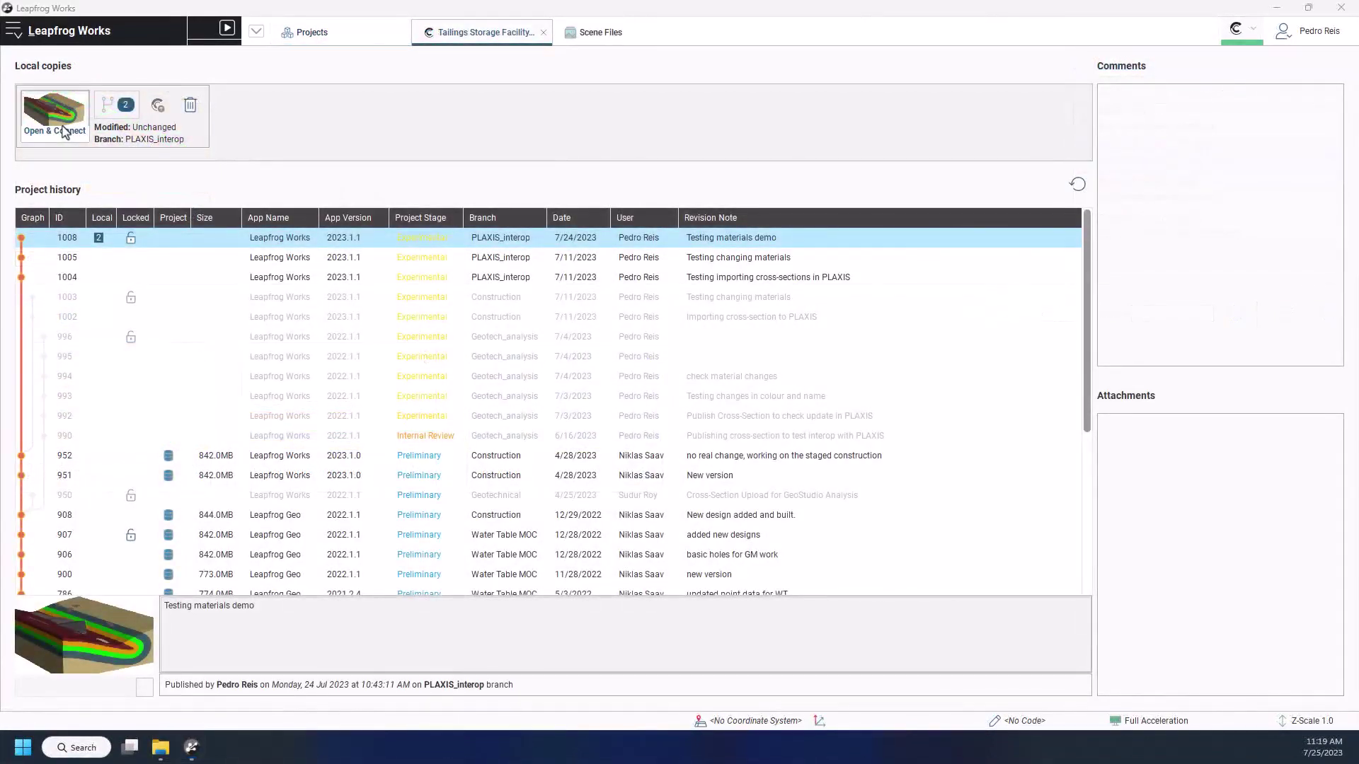
# Open the Central-connected local copy of Tailings Storage Facility (Geo) in Leapfrog Works
pyautogui.click(64, 132)
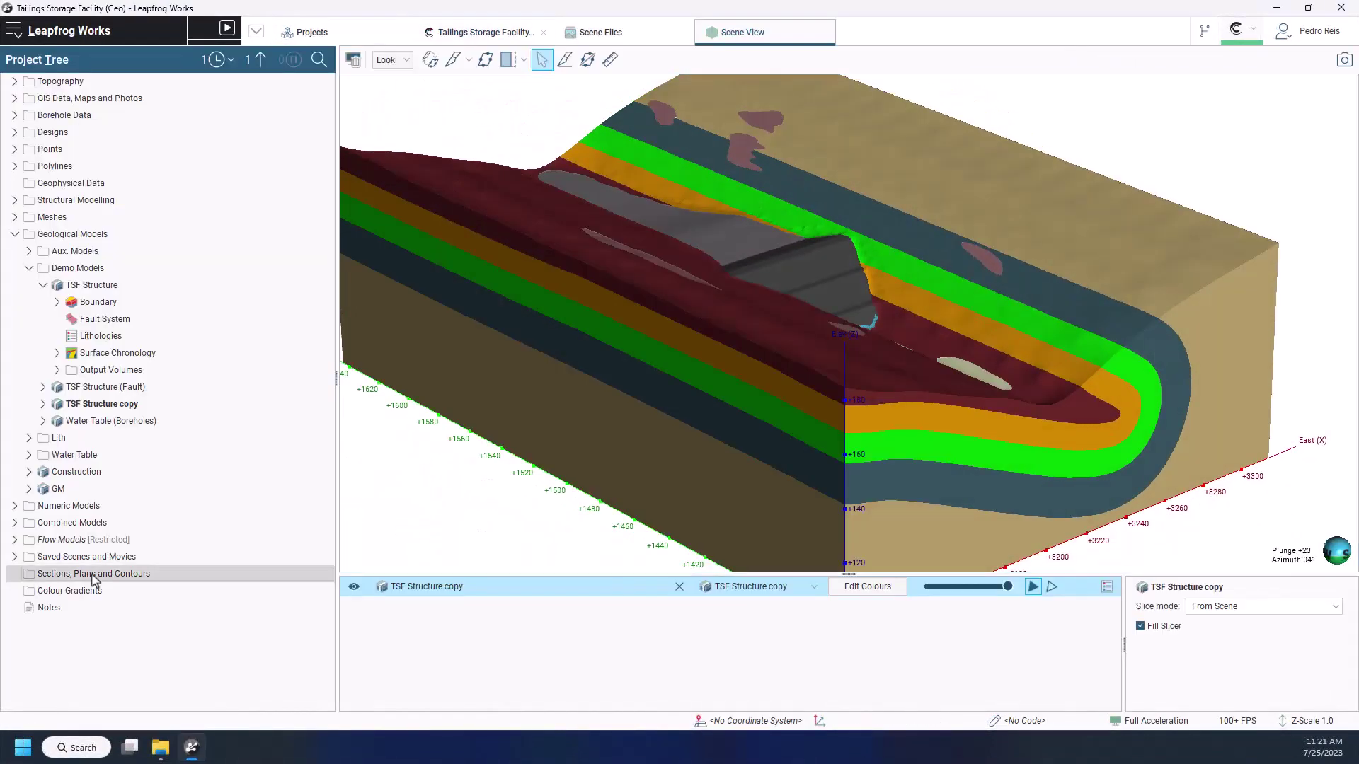
# Define a new east-facing serial section set at X 3202, dip azimuth 270, three sections spaced 5
pyautogui.rightClick(93, 579)
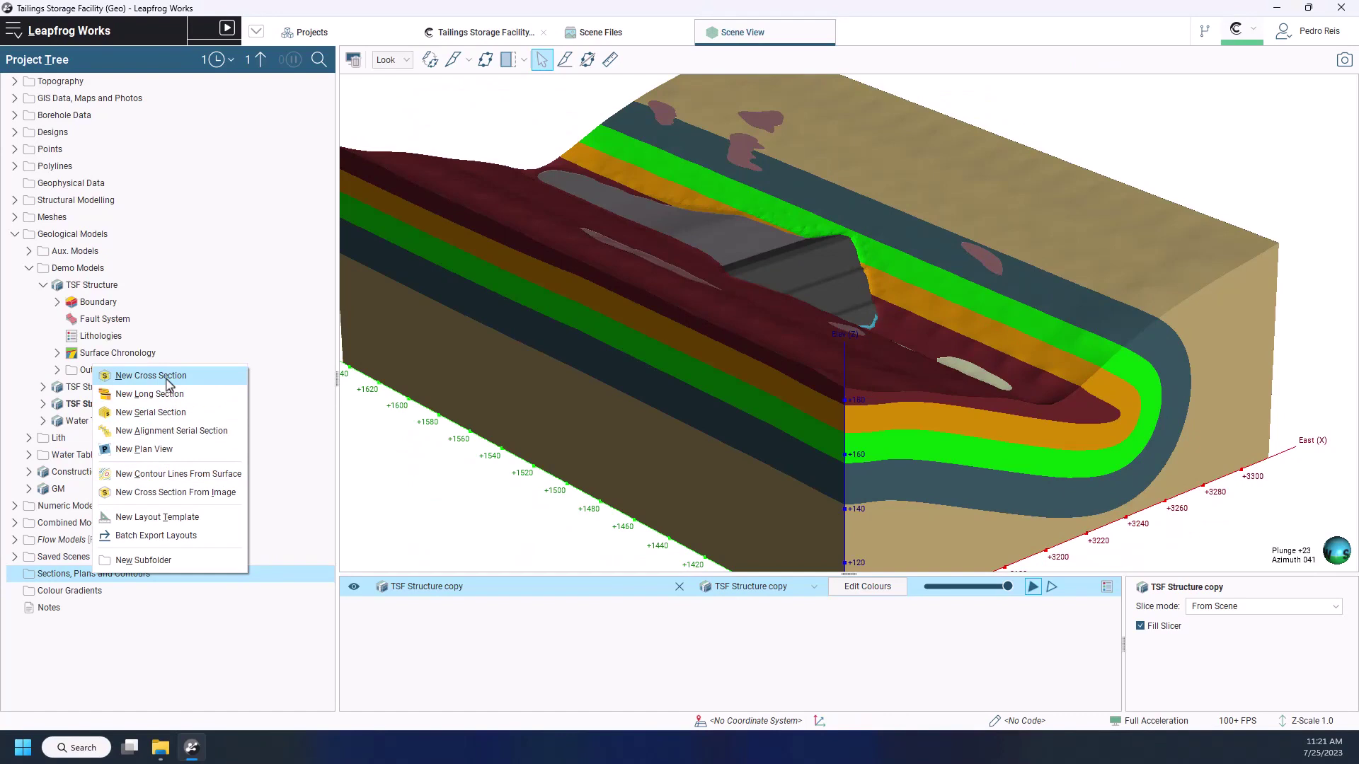
pyautogui.click(167, 413)
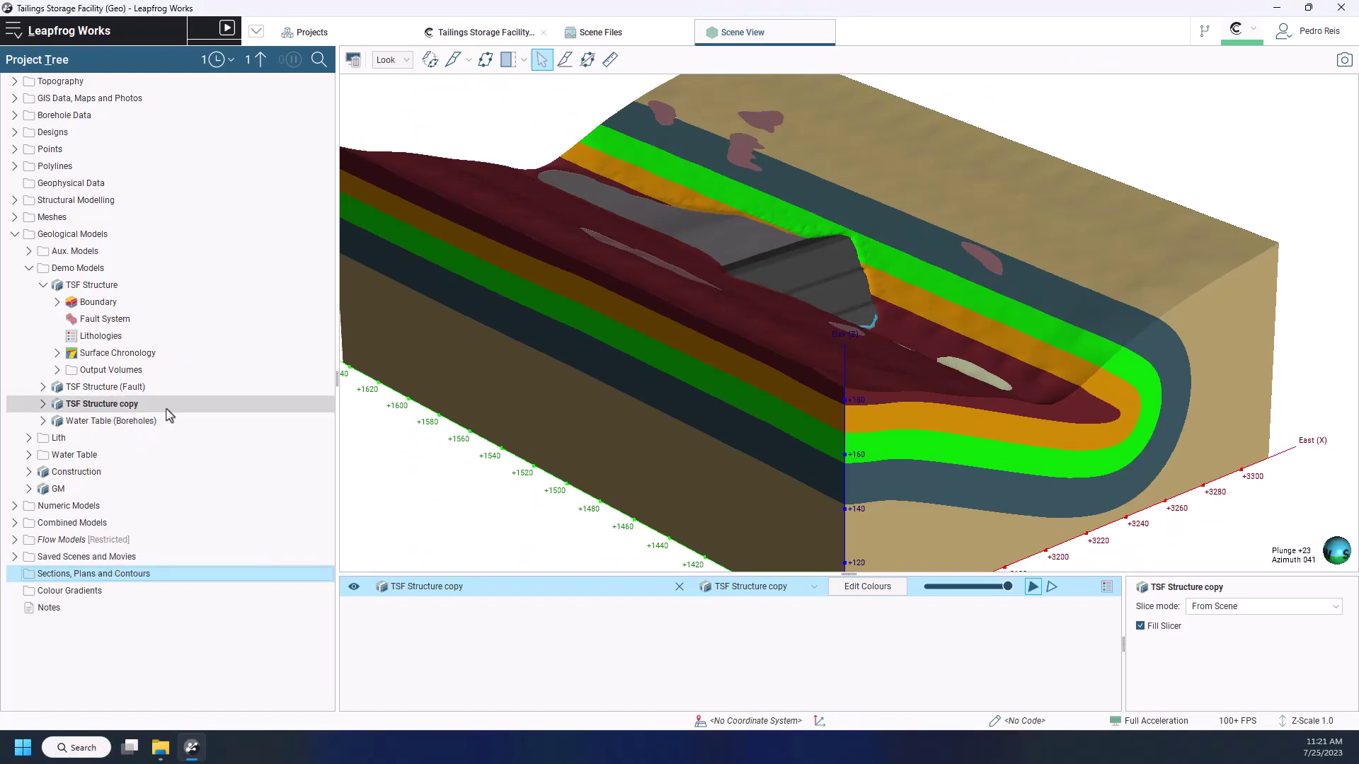
pyautogui.moveTo(658, 202); pyautogui.dragTo(395, 215)
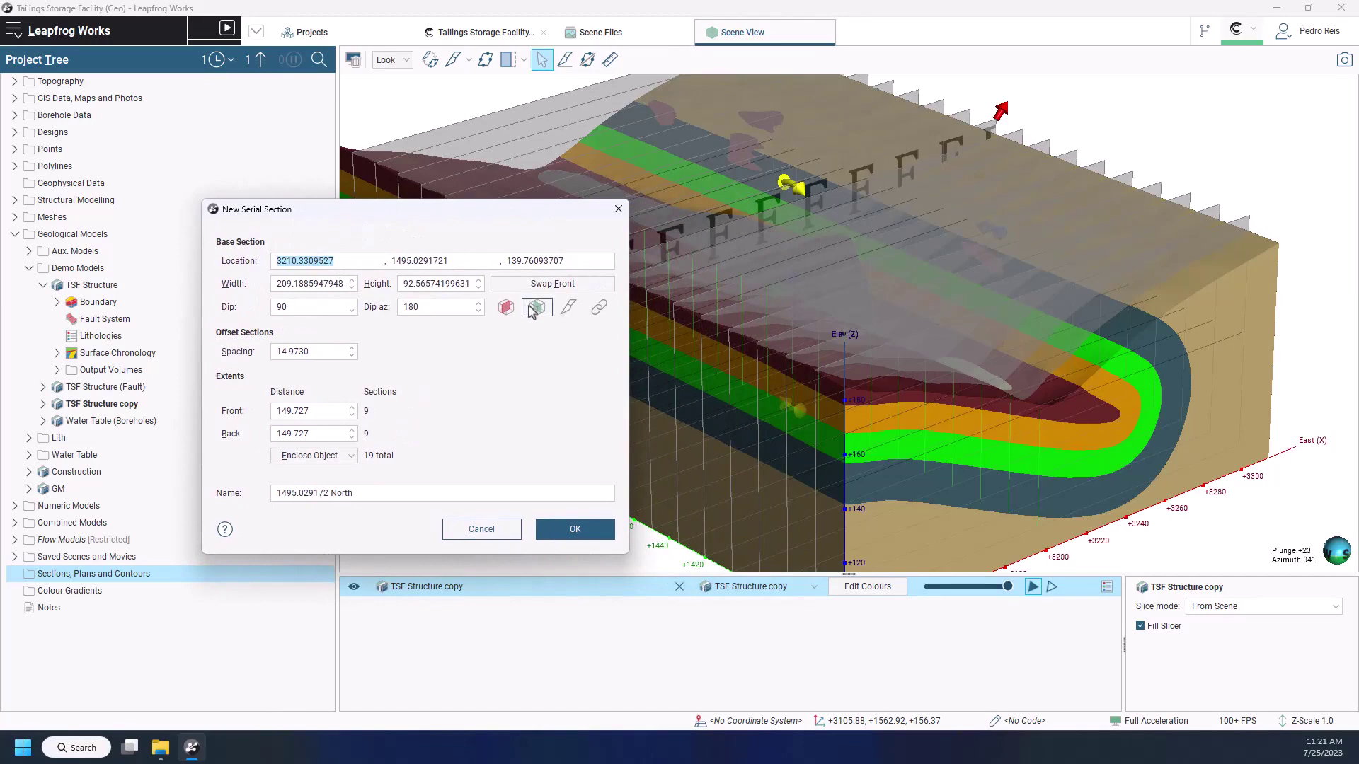
pyautogui.click(506, 306)
pyautogui.moveTo(364, 211); pyautogui.dragTo(334, 215)
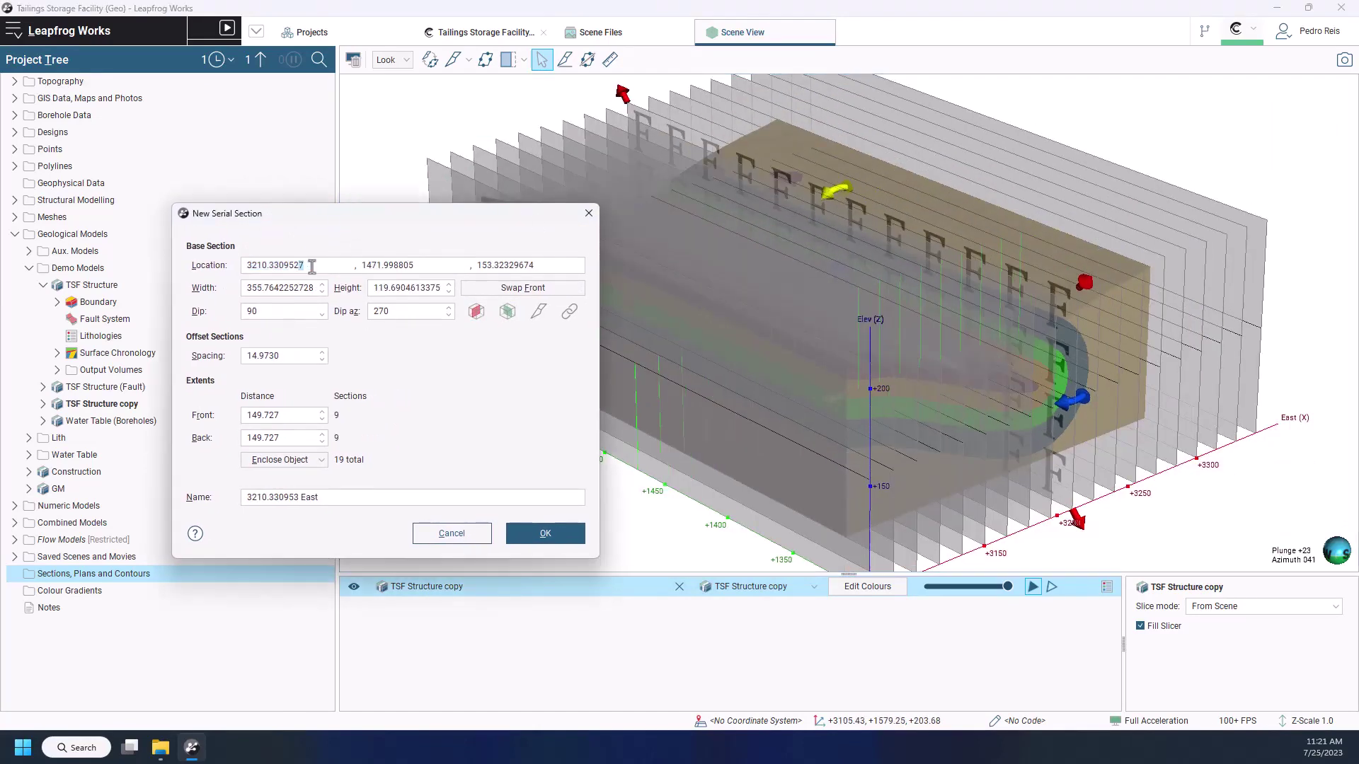
pyautogui.write('3202')
pyautogui.press('Tab')
pyautogui.click(283, 415)
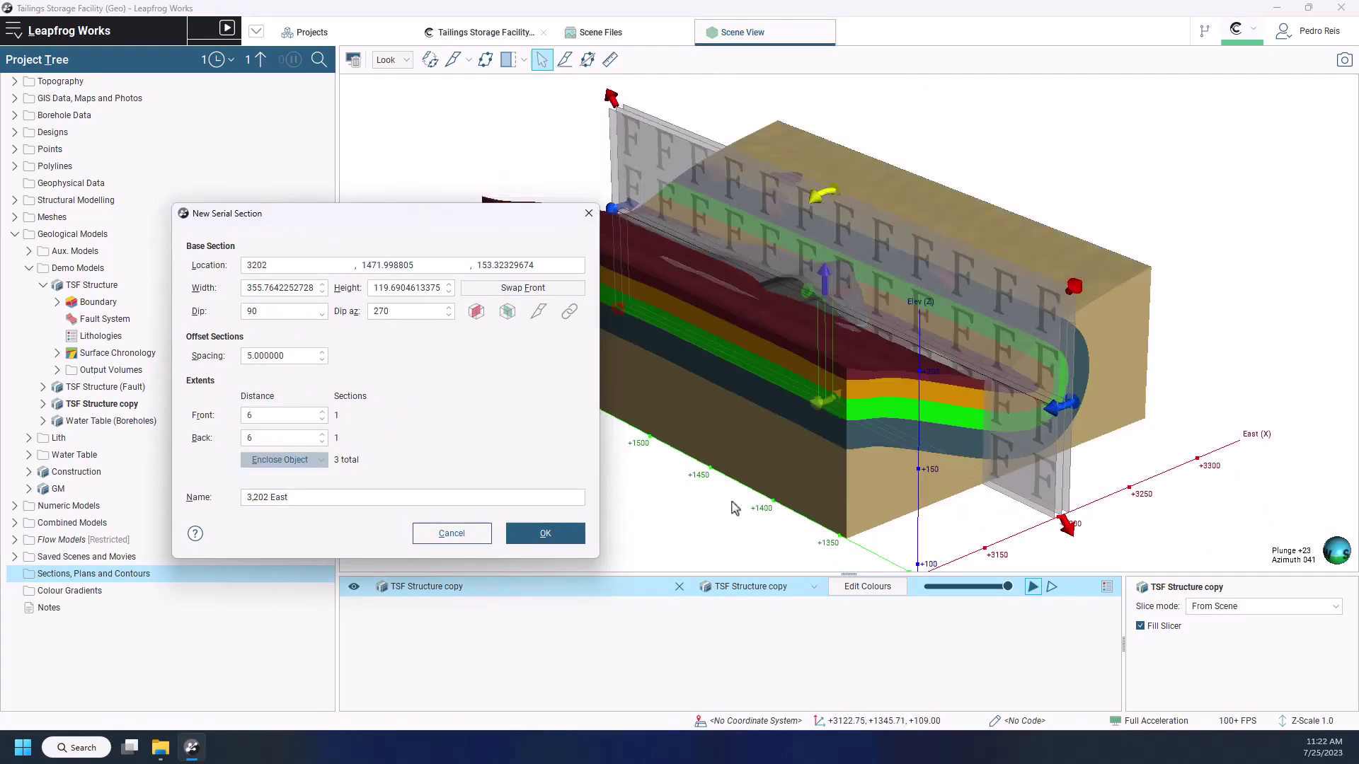
# Create 3,202 East, evaluate TSF Structure copy on its sections, and show the model semi-transparent
pyautogui.click(545, 533)
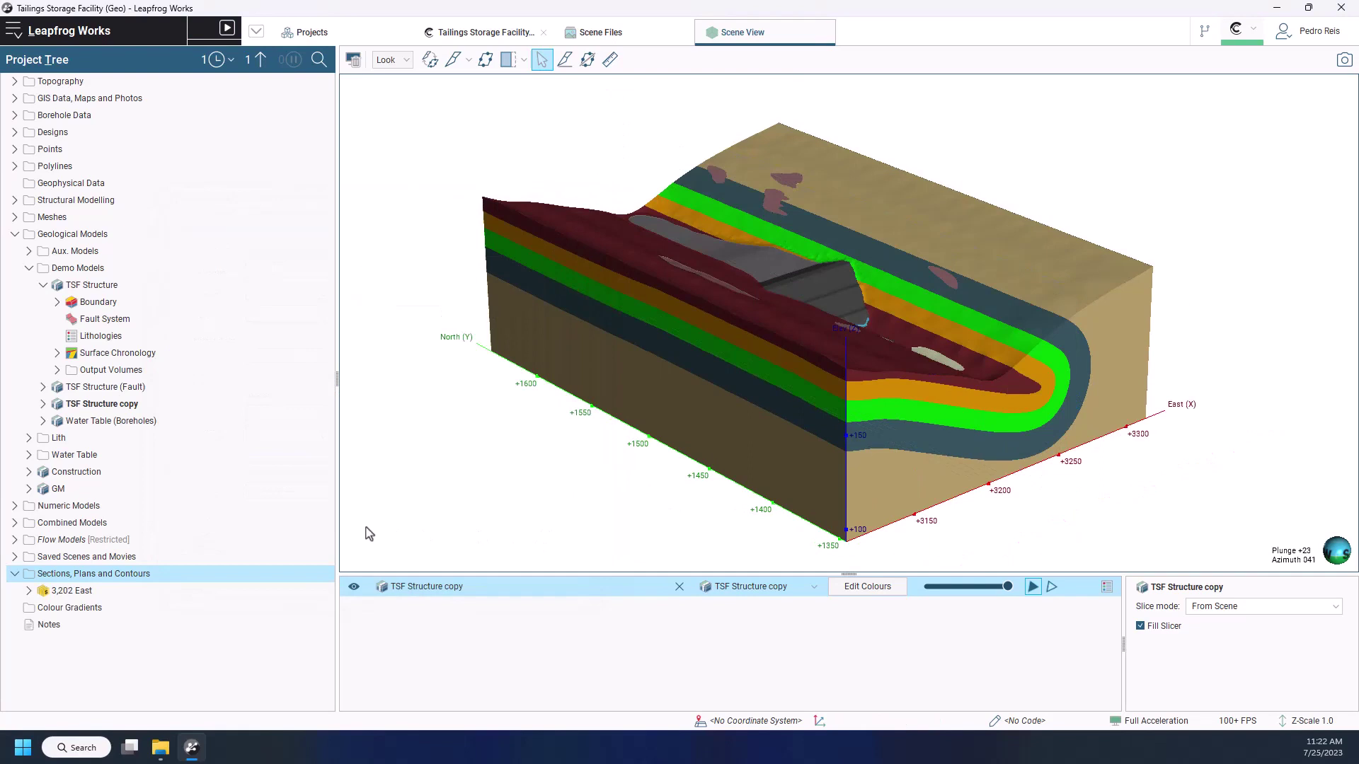
pyautogui.click(28, 591)
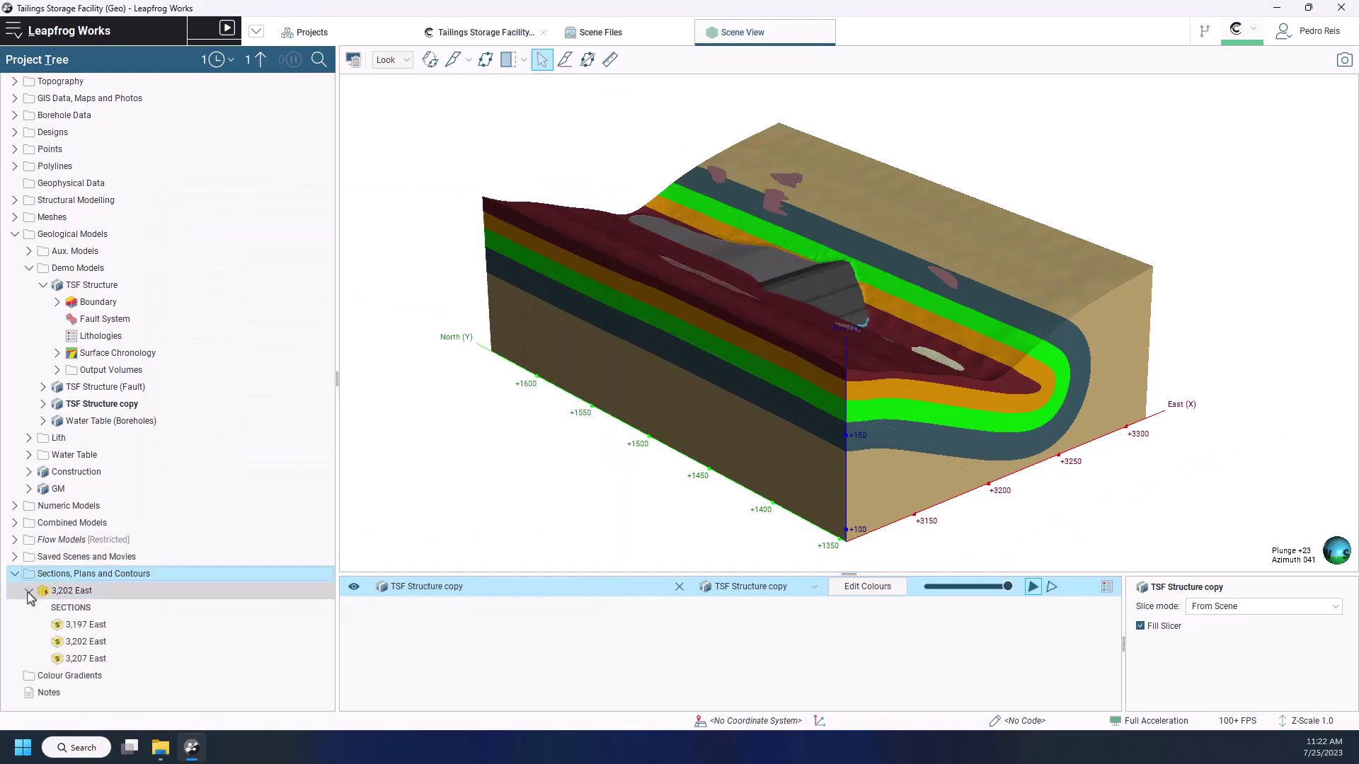
pyautogui.rightClick(85, 593)
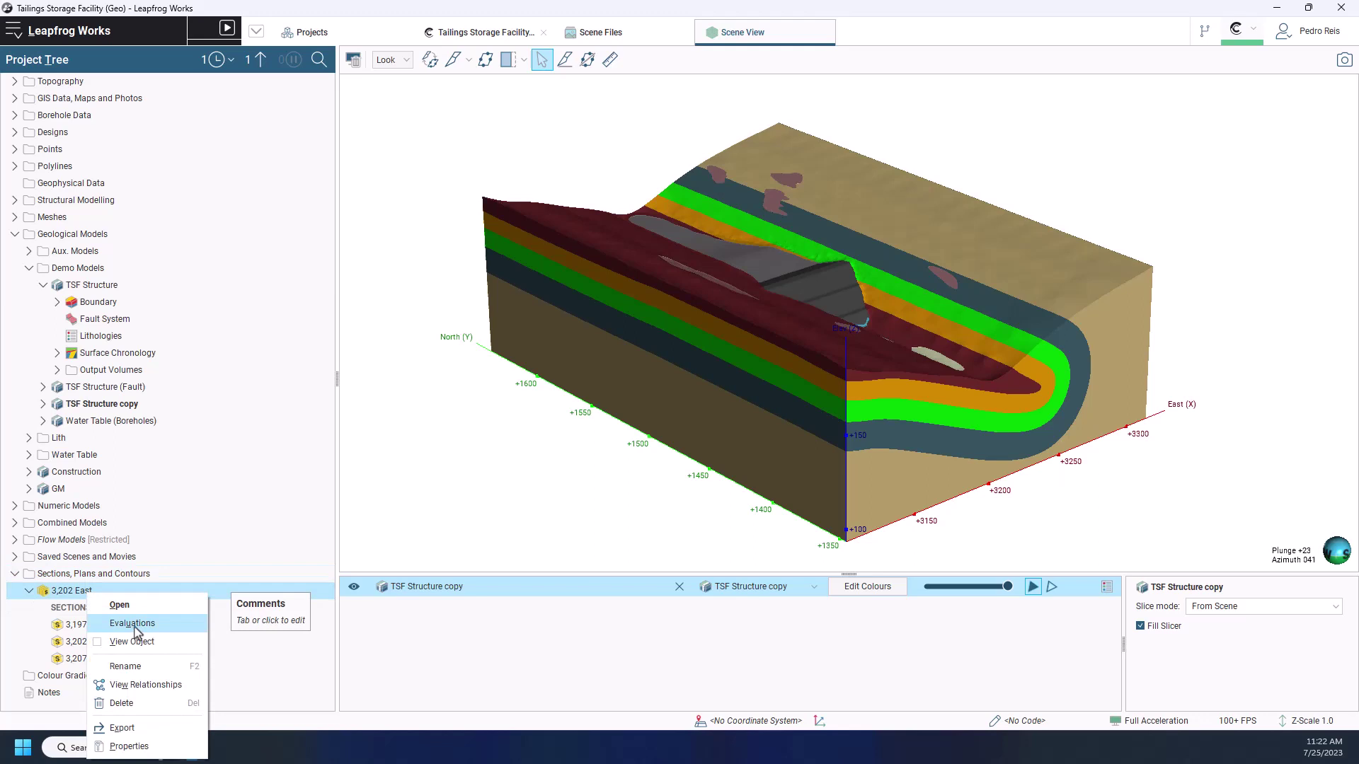
pyautogui.click(133, 623)
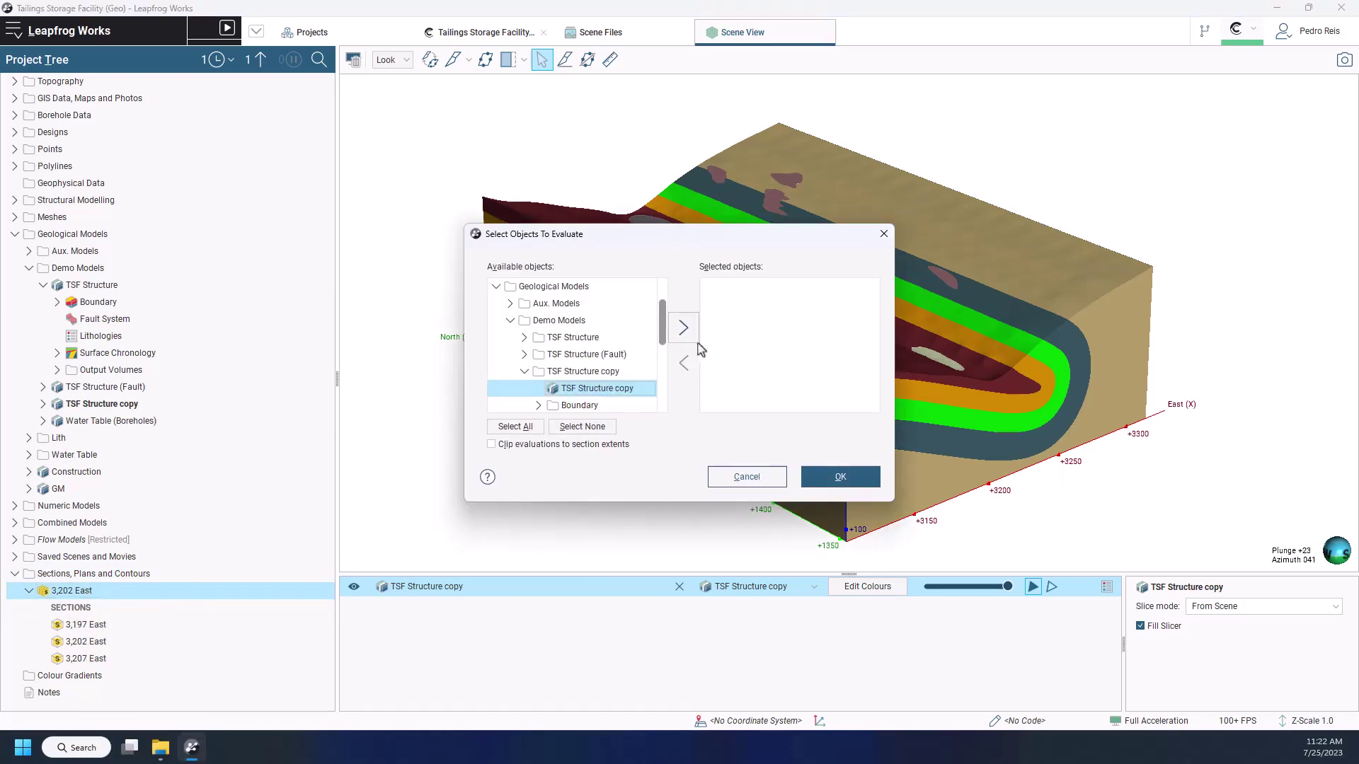
pyautogui.click(684, 328)
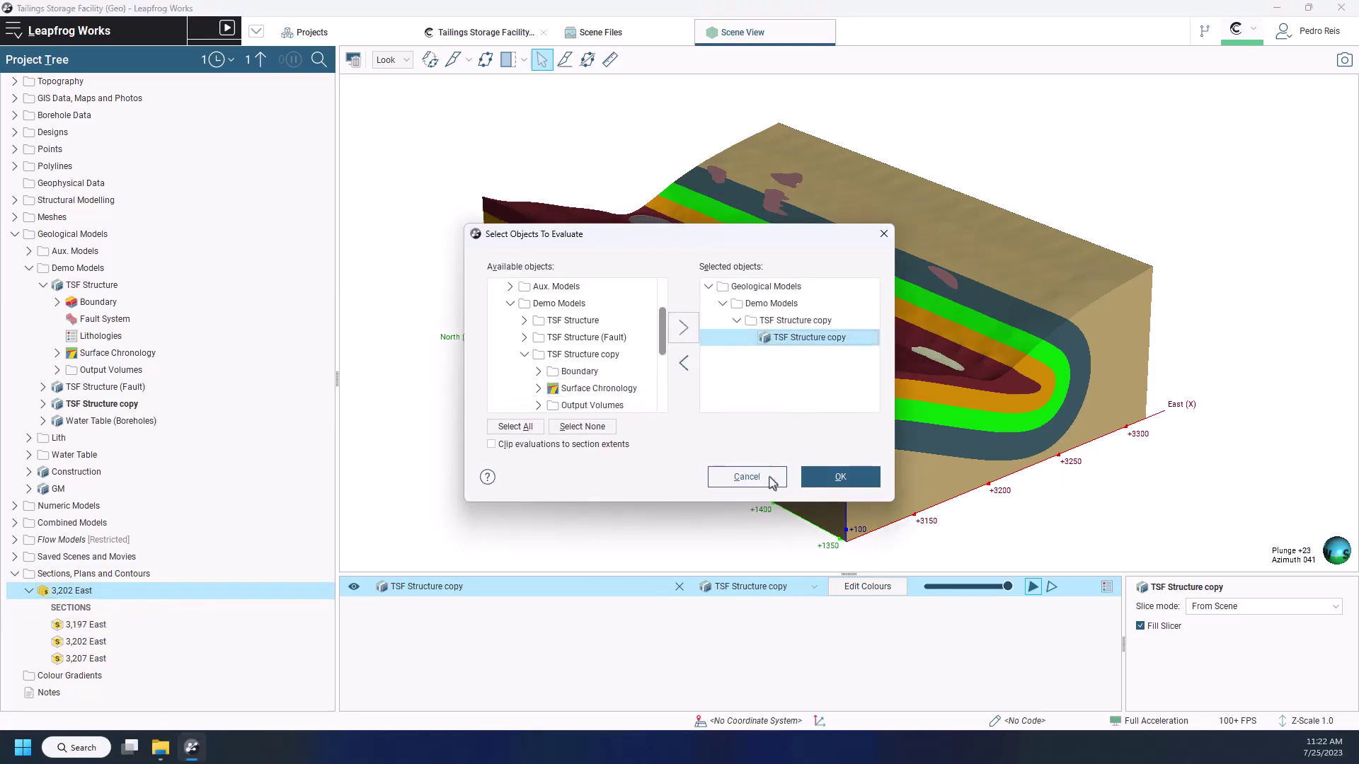
pyautogui.click(826, 478)
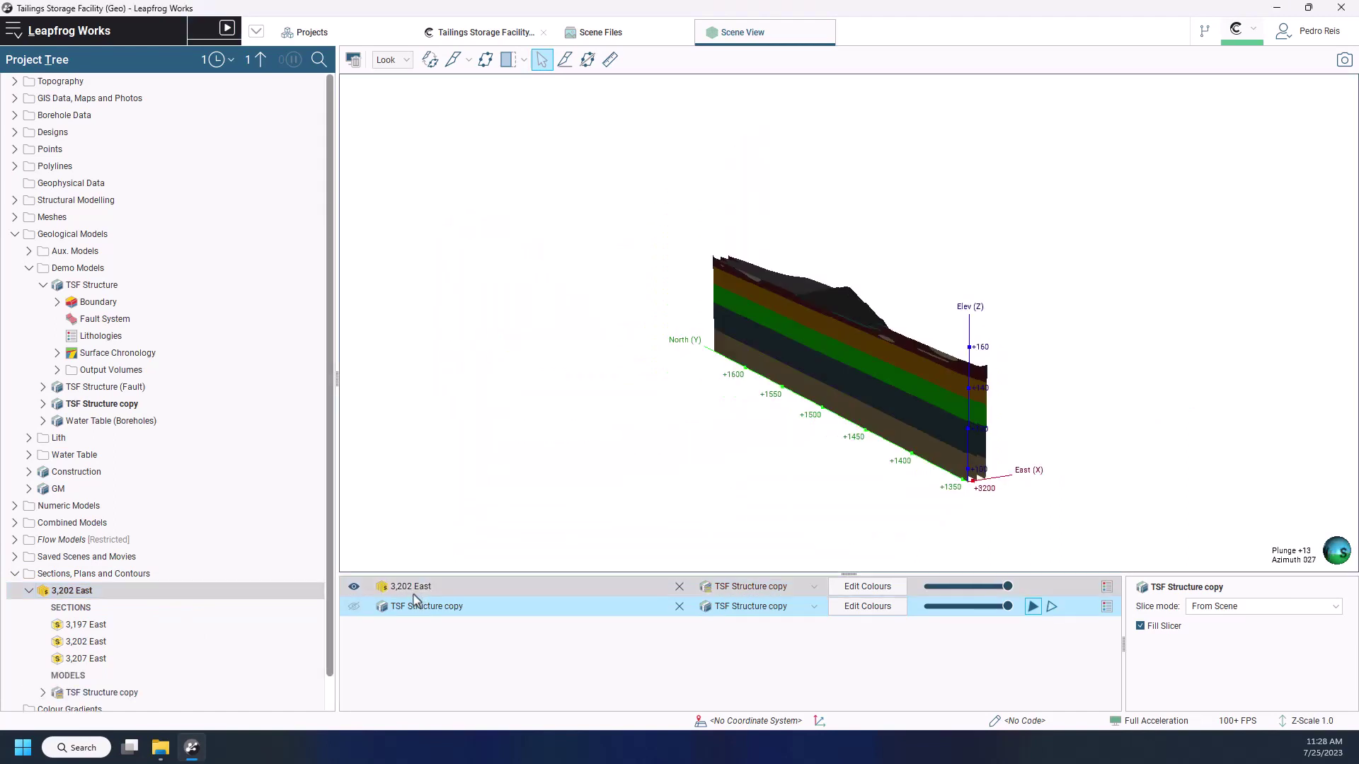
pyautogui.click(354, 610)
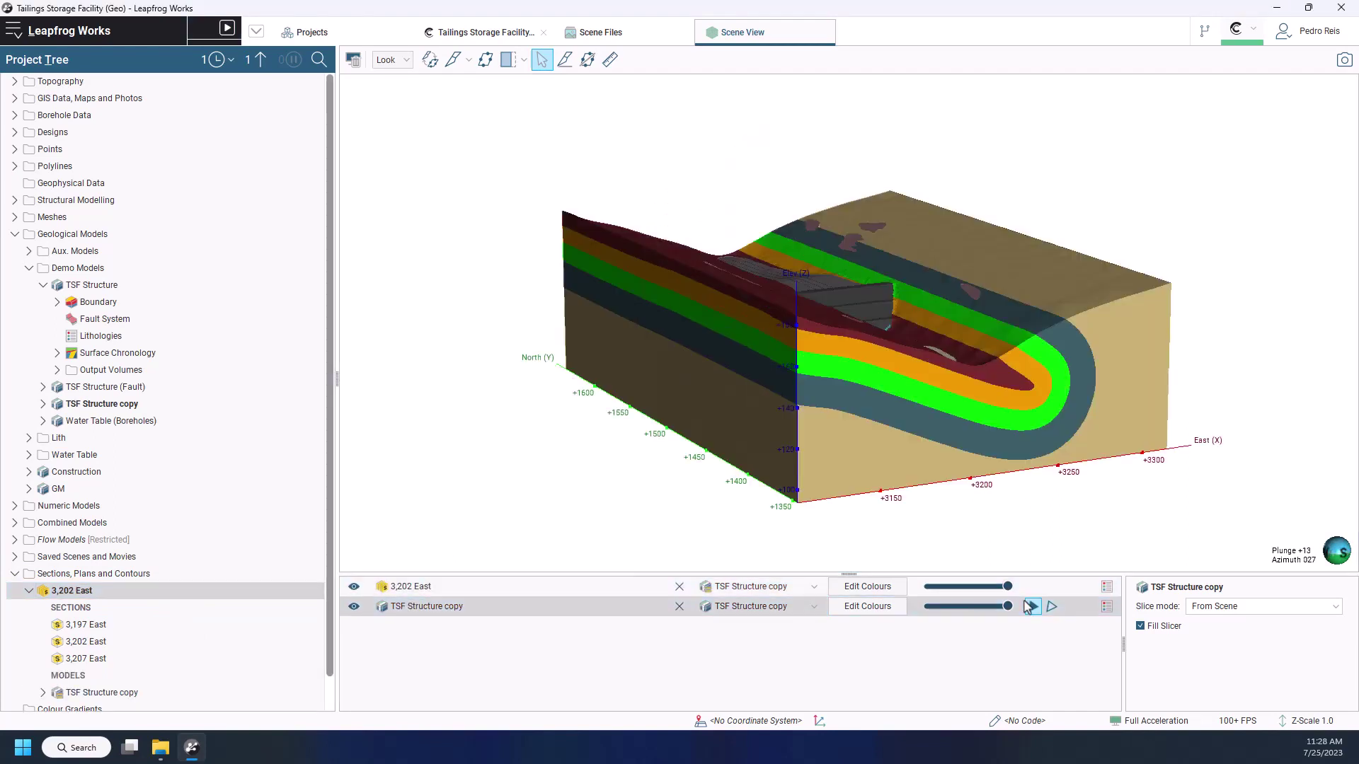
pyautogui.moveTo(1008, 608); pyautogui.dragTo(942, 610)
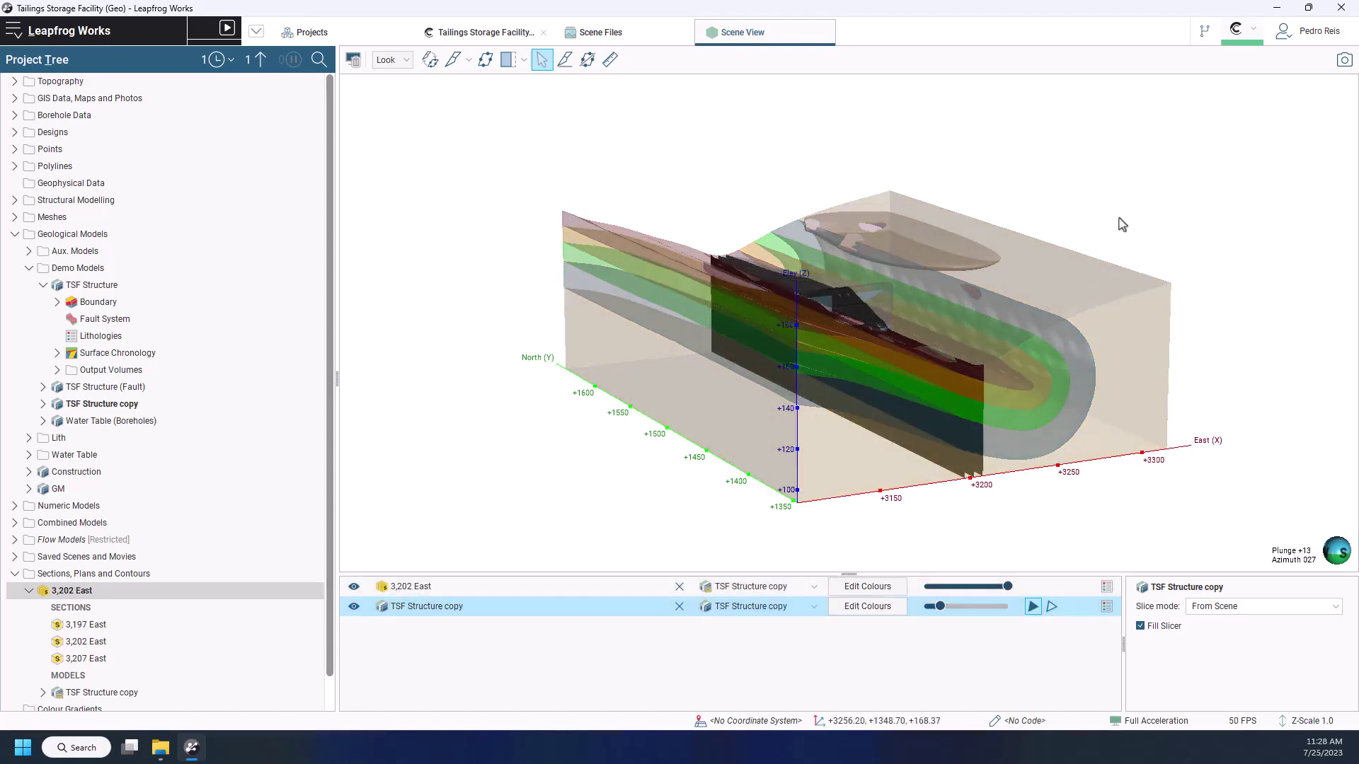
# Prepare a Central publish of TSF Structure copy at Experimental stage with note 'Plaxis cross-section view'
pyautogui.click(1254, 36)
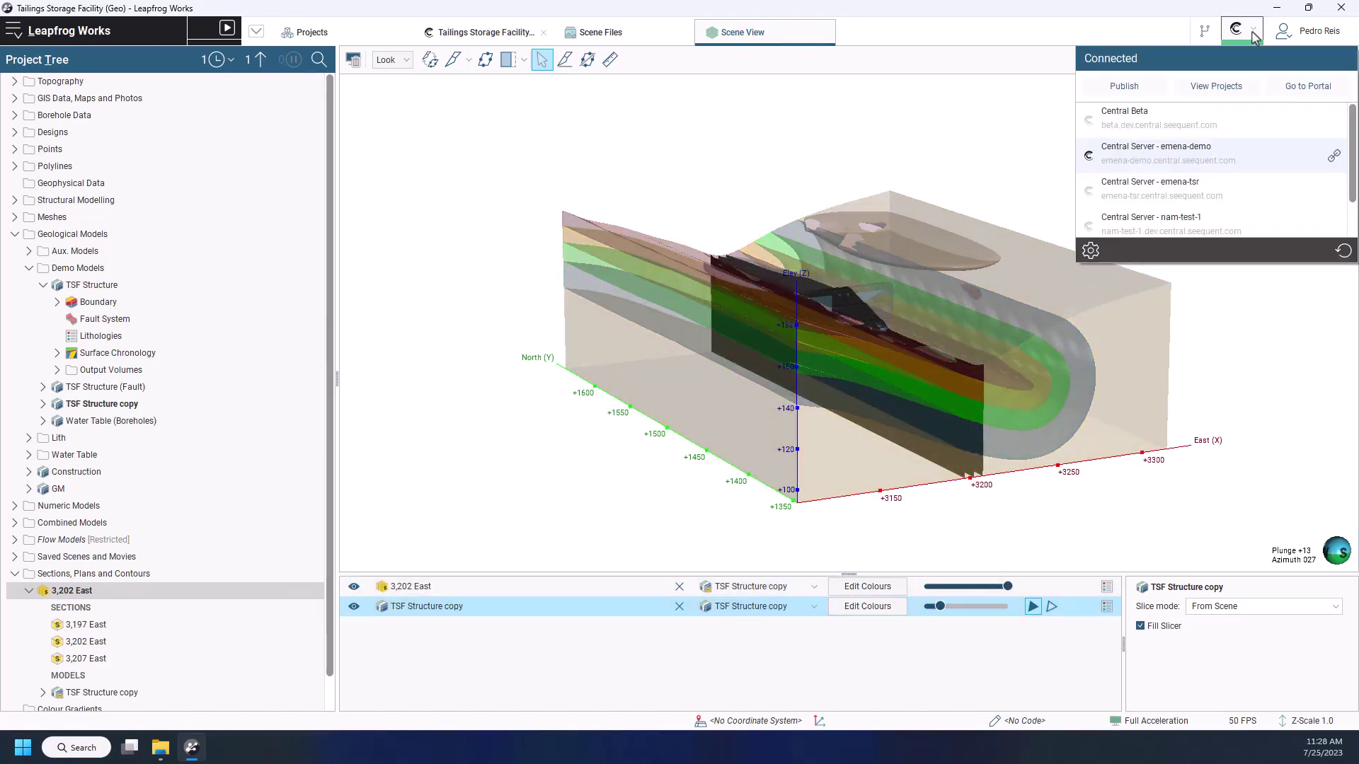
pyautogui.click(1114, 89)
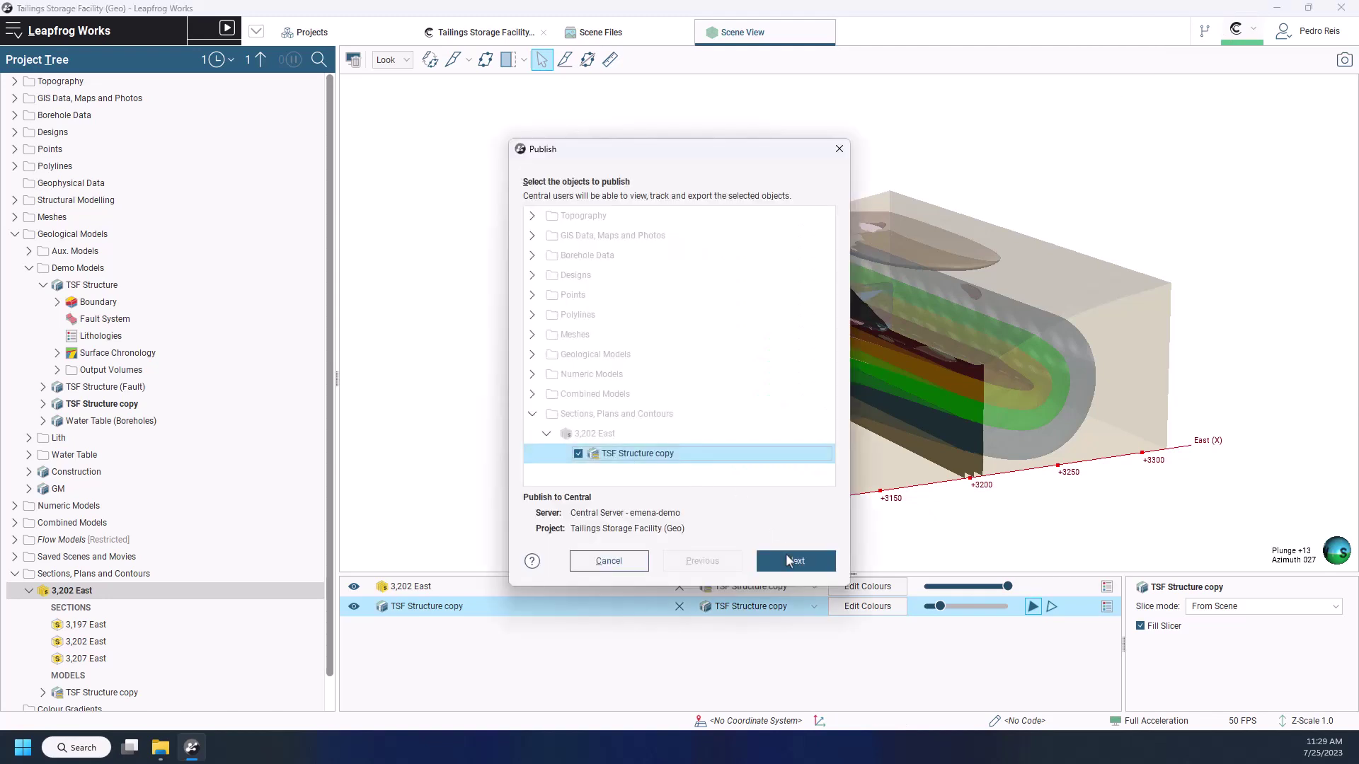
pyautogui.click(791, 566)
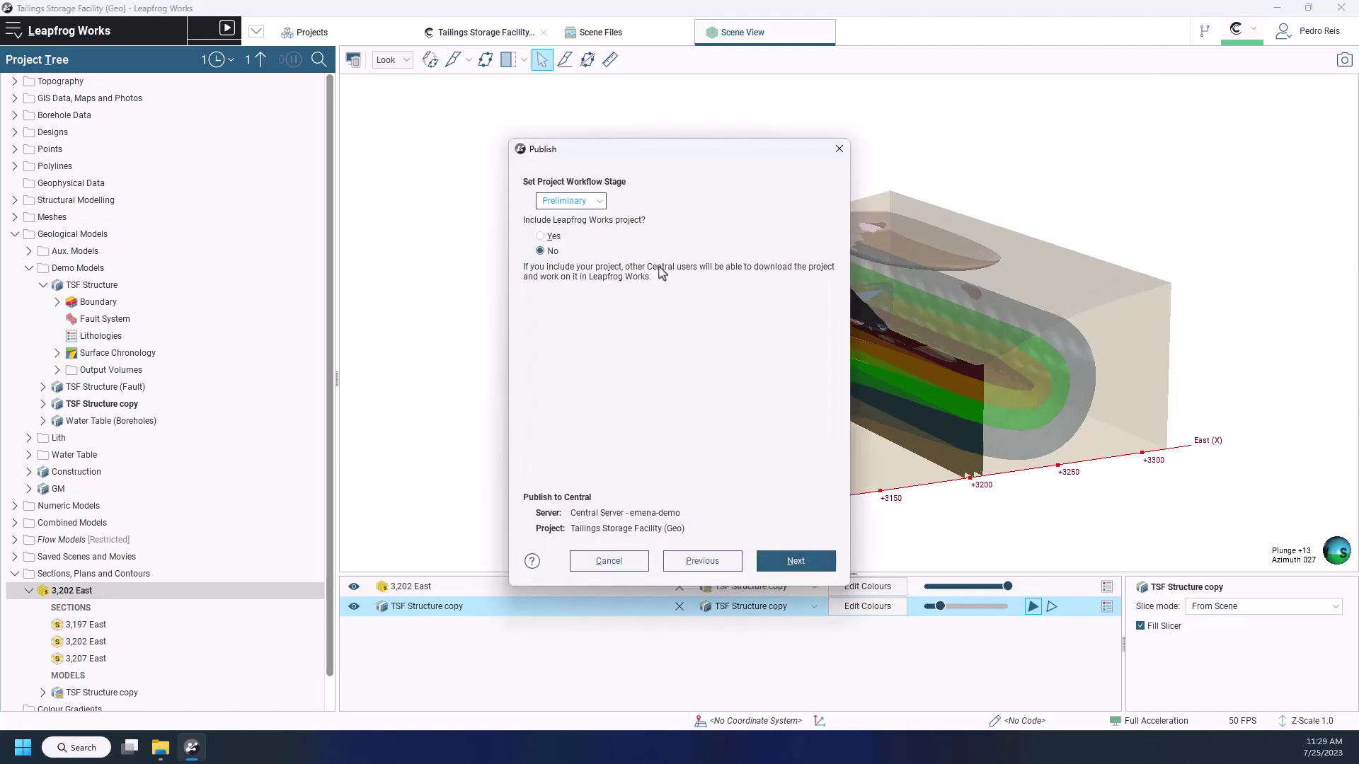
pyautogui.click(600, 204)
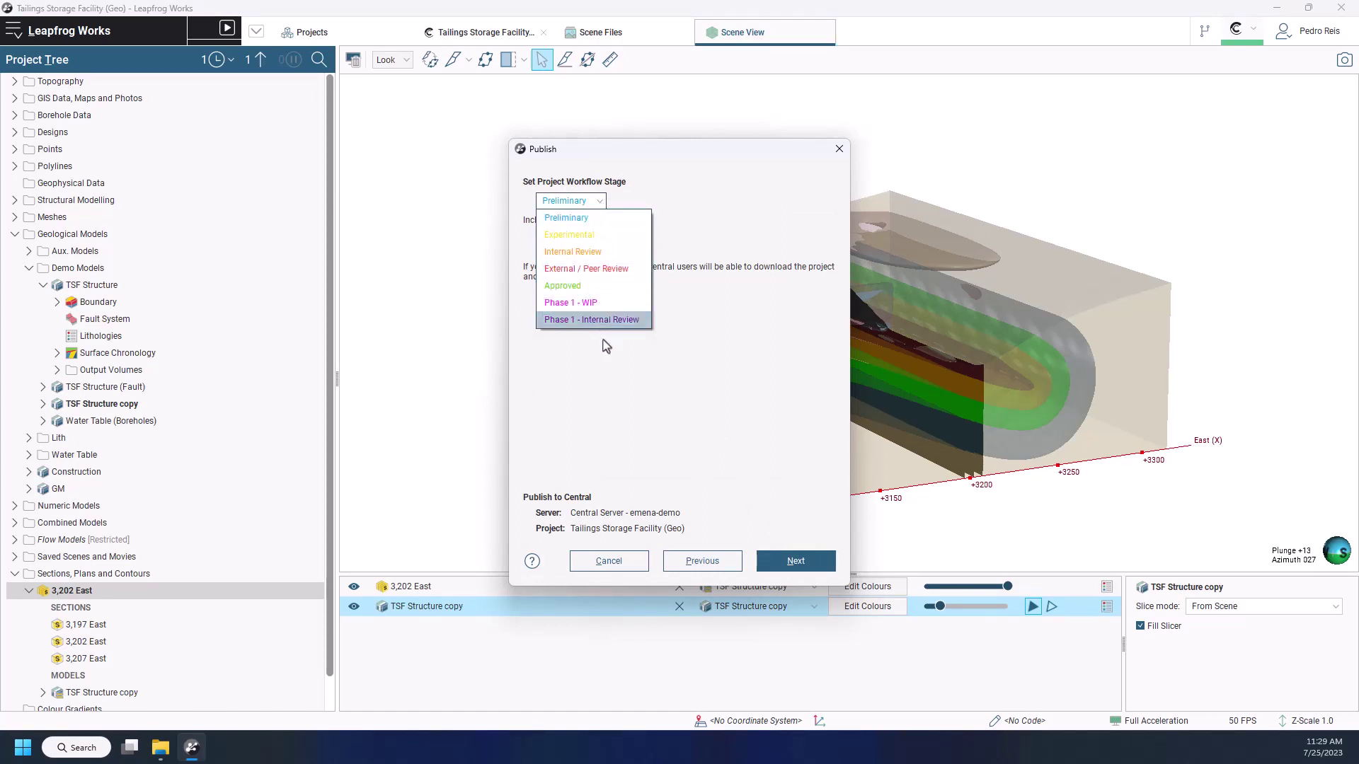
pyautogui.click(601, 235)
pyautogui.click(795, 561)
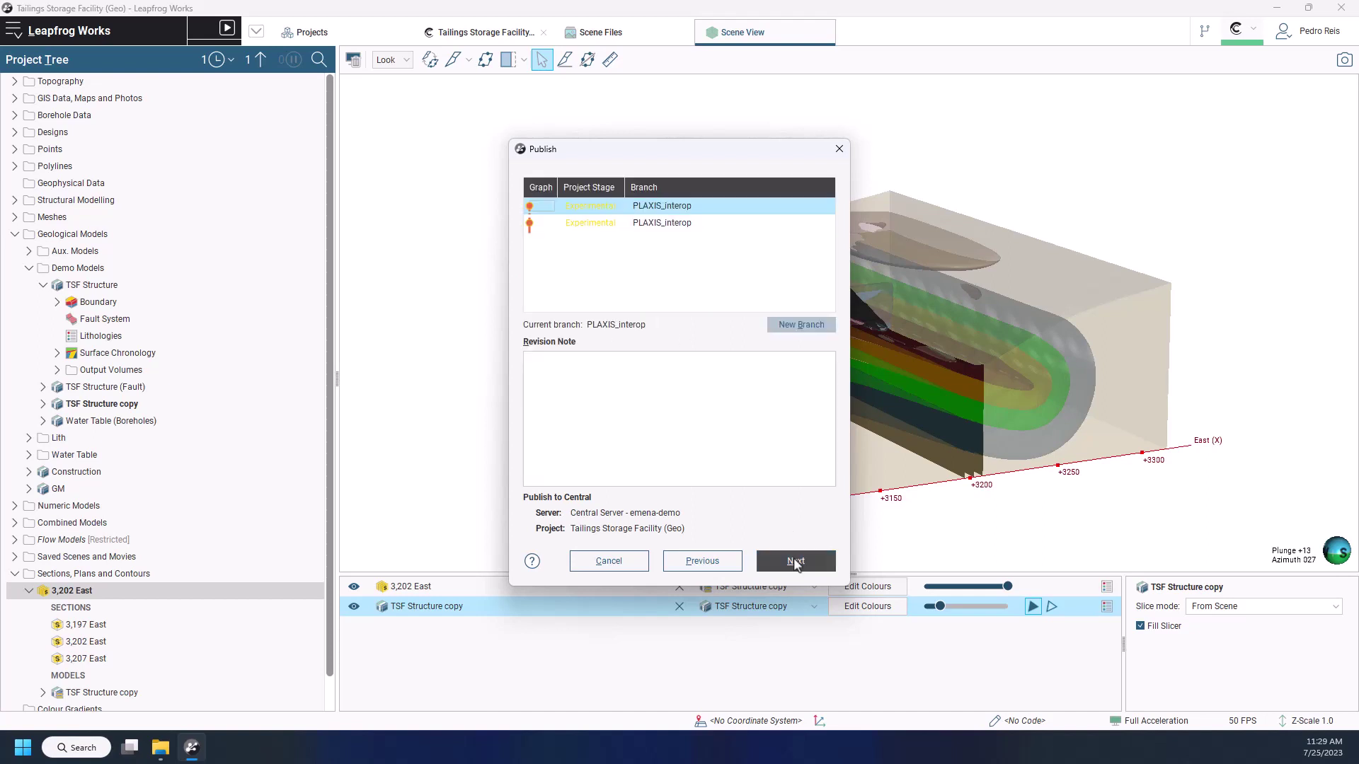
pyautogui.click(588, 373)
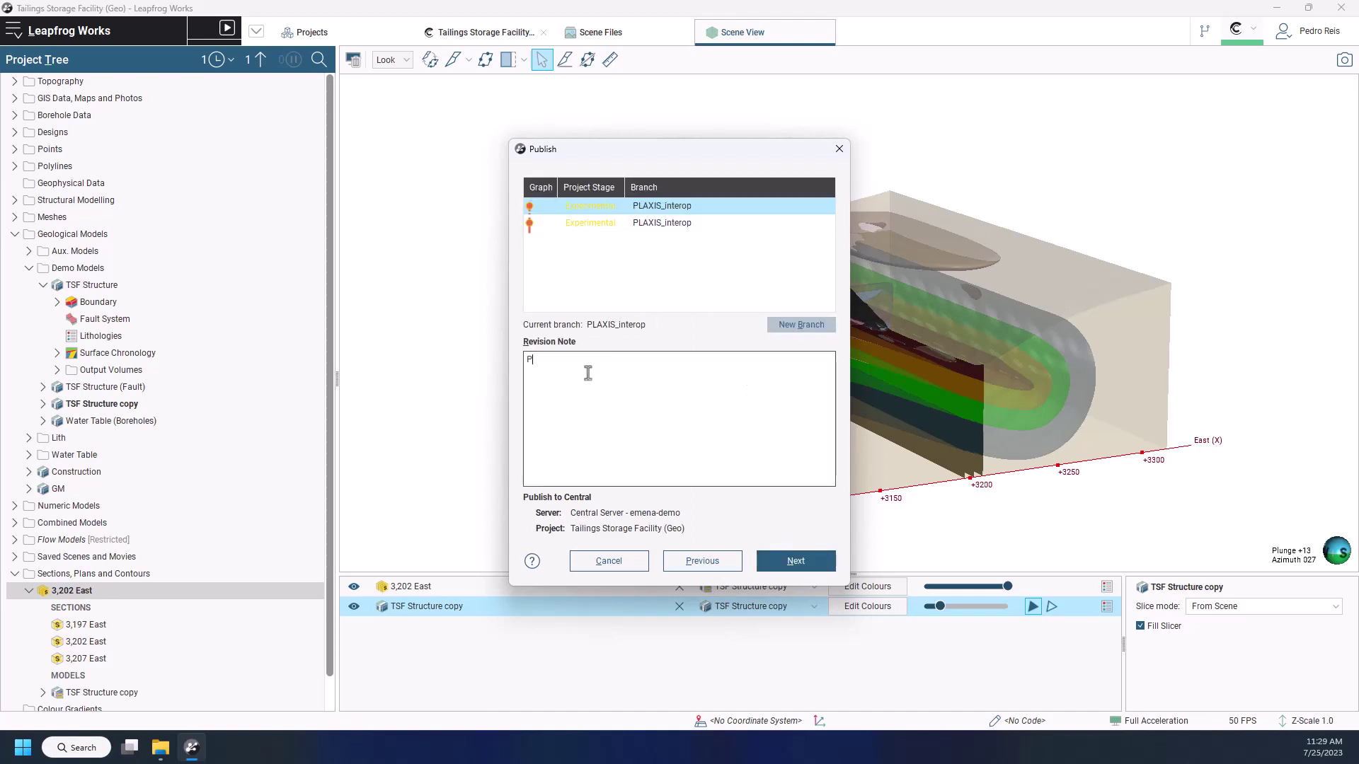
pyautogui.write('Plaxis cross-section view')
pyautogui.click(796, 561)
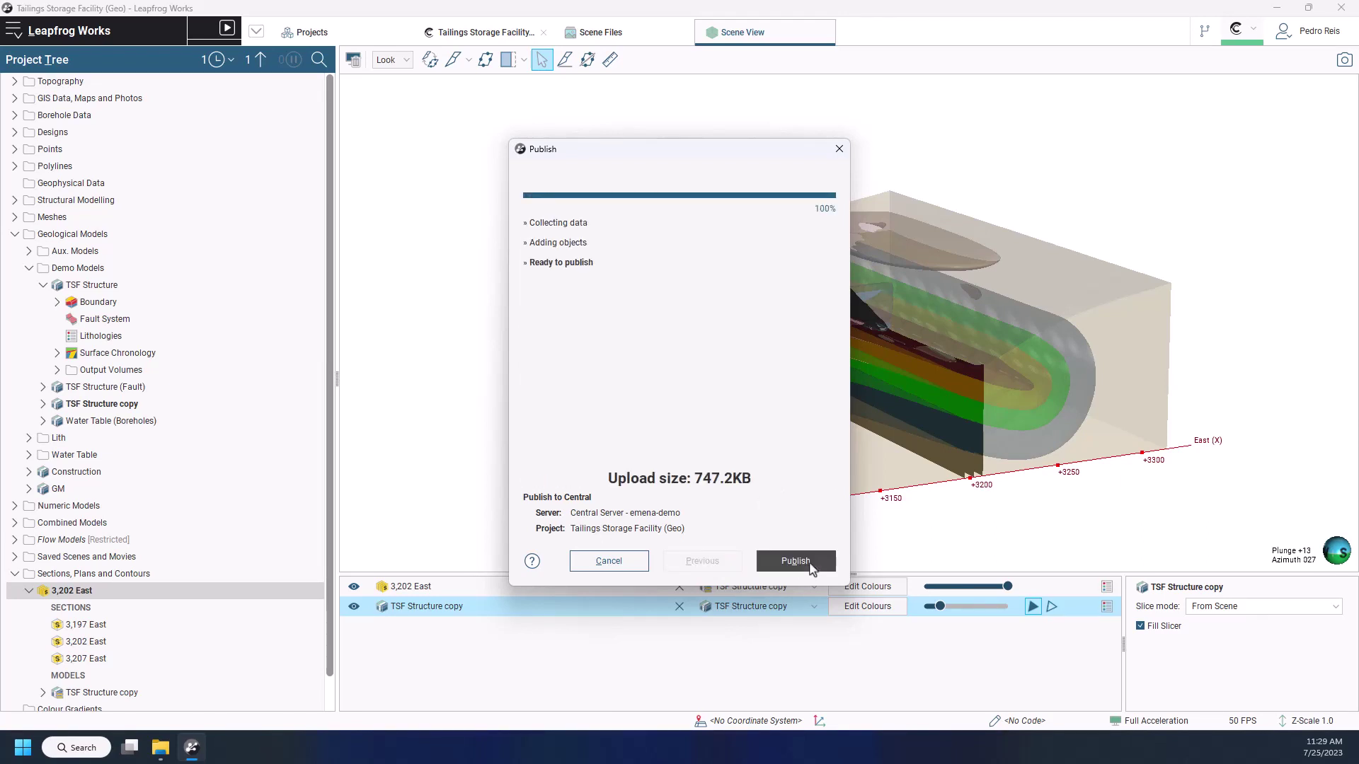
# Publish the cross-section to Central and view the project's publish history
pyautogui.click(795, 561)
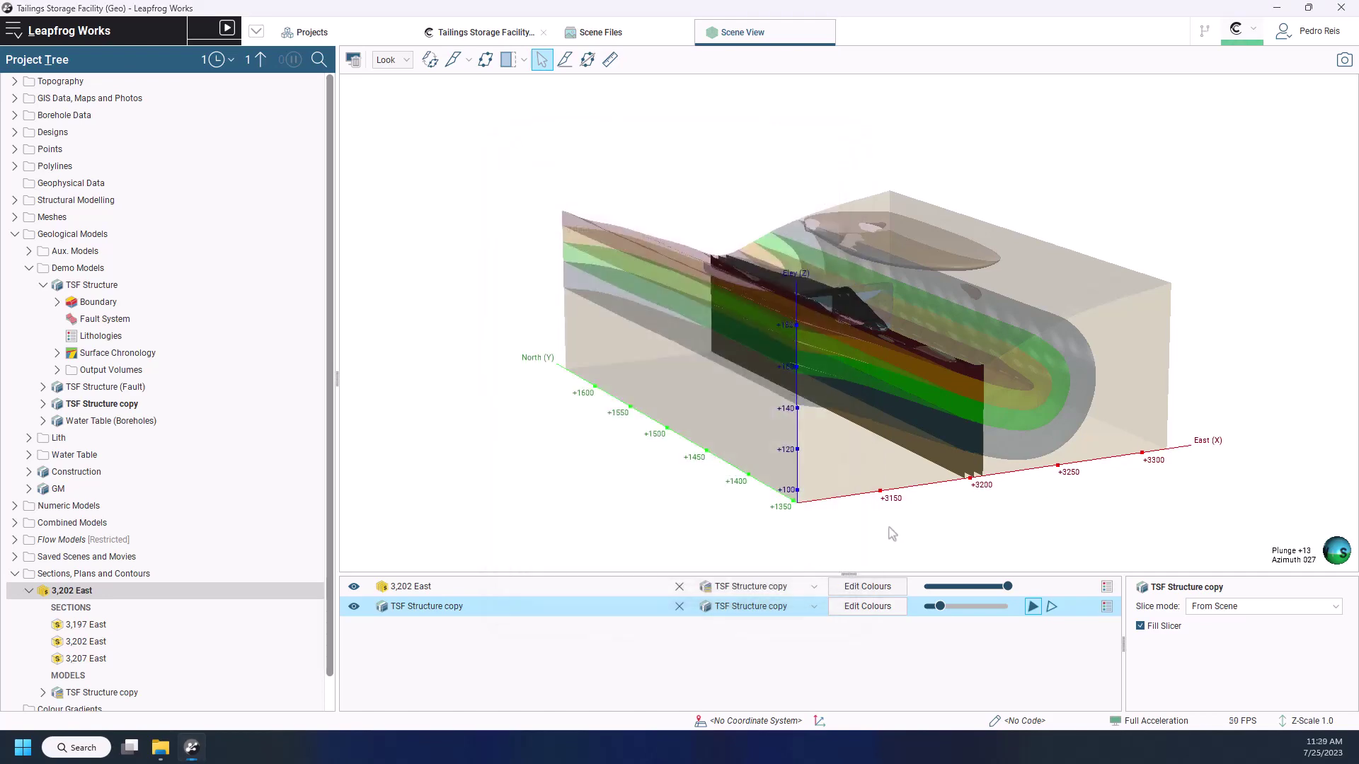
pyautogui.click(483, 36)
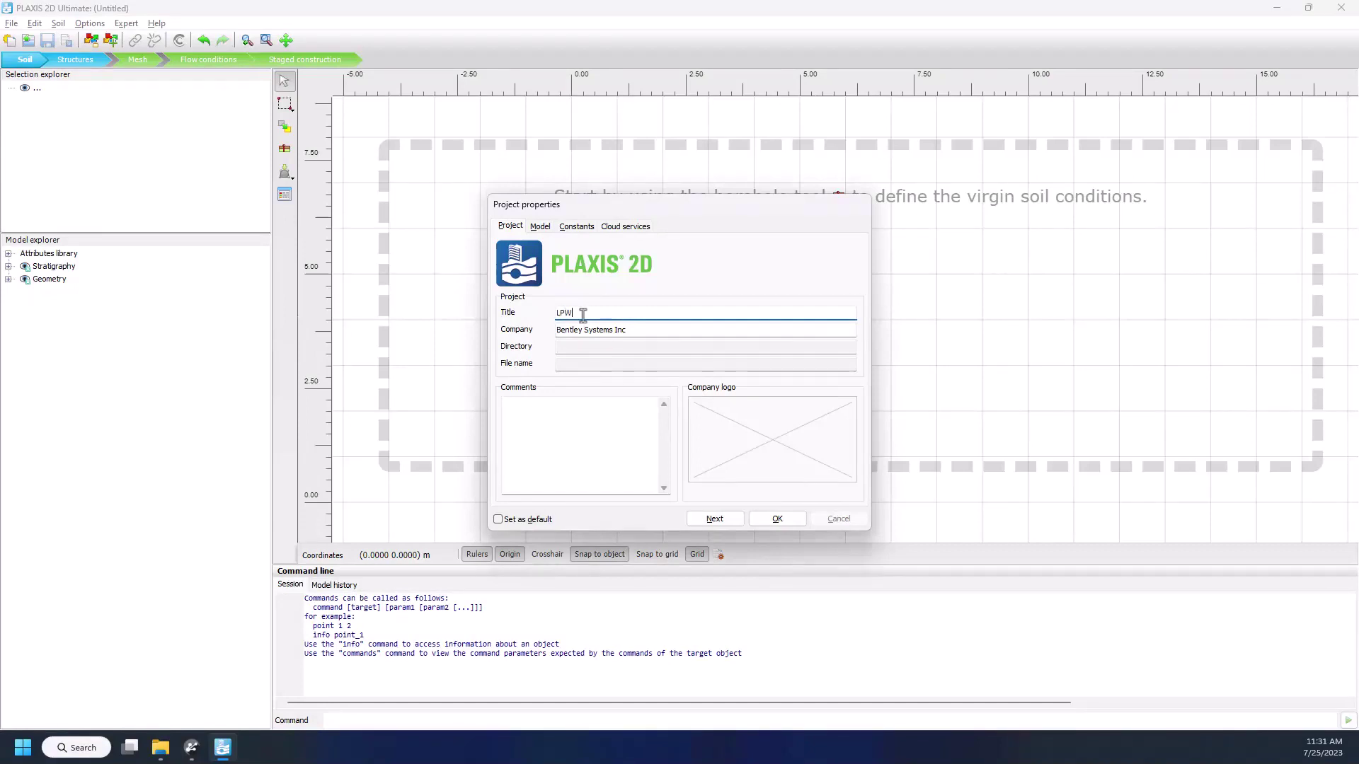
# Finish the title 'LPW - PLAXIS - Central', then import 3,202 East from Central publish event 1009
pyautogui.write('- PLAXIS - Central')
pyautogui.click(779, 521)
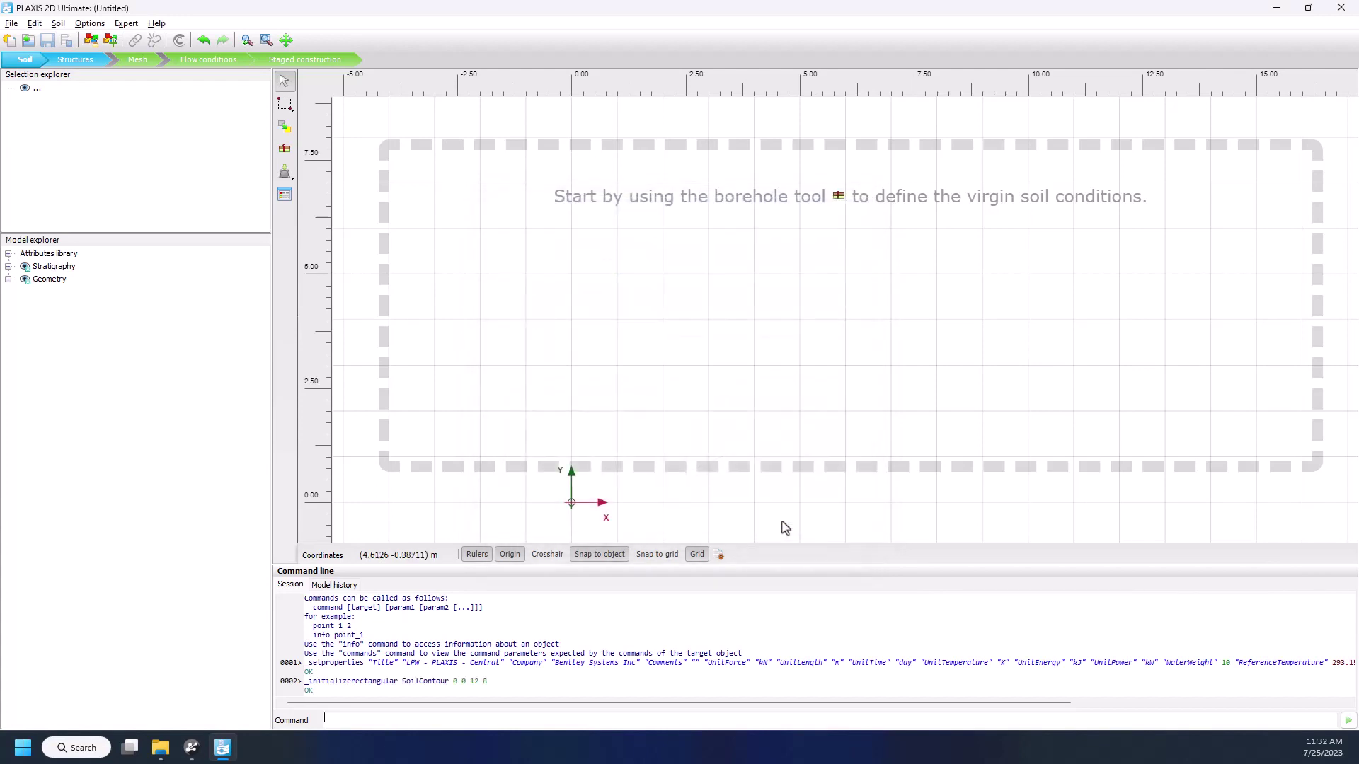
pyautogui.click(285, 172)
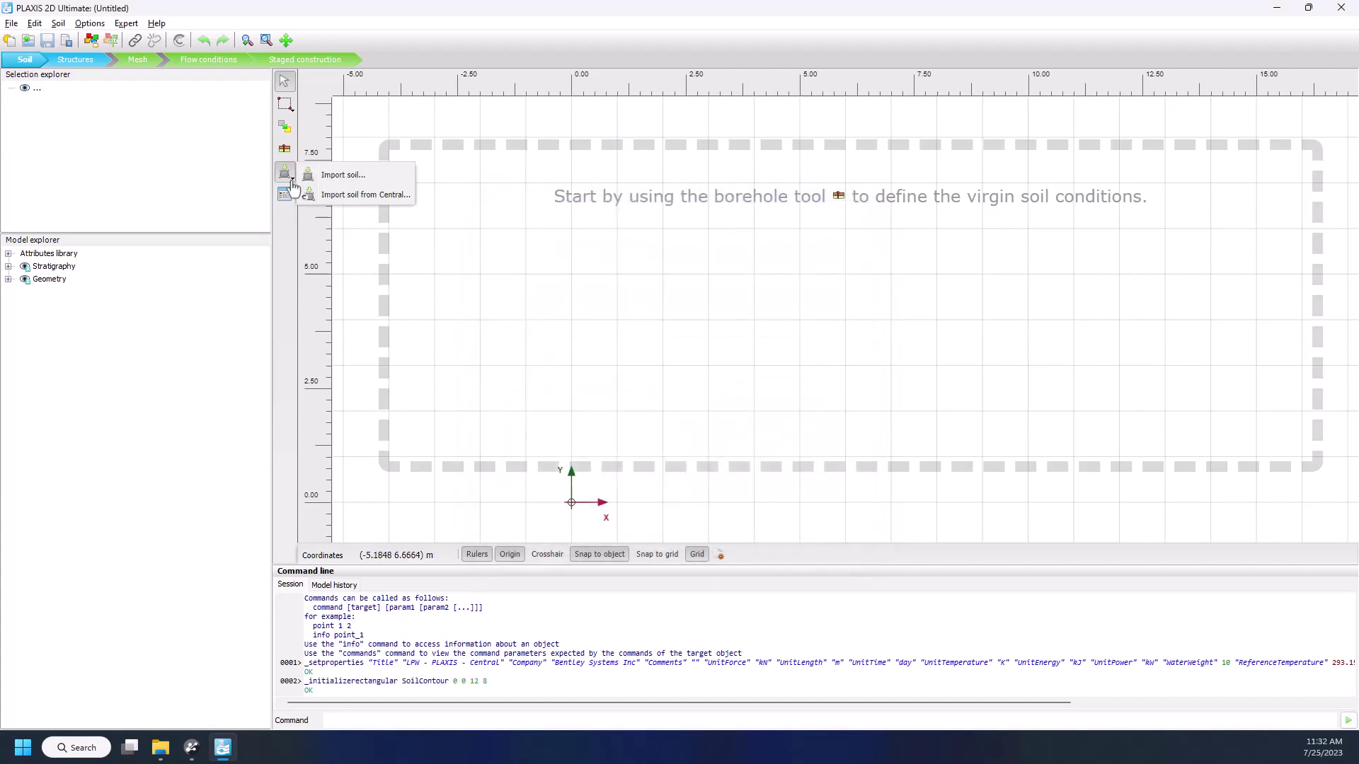
pyautogui.click(355, 206)
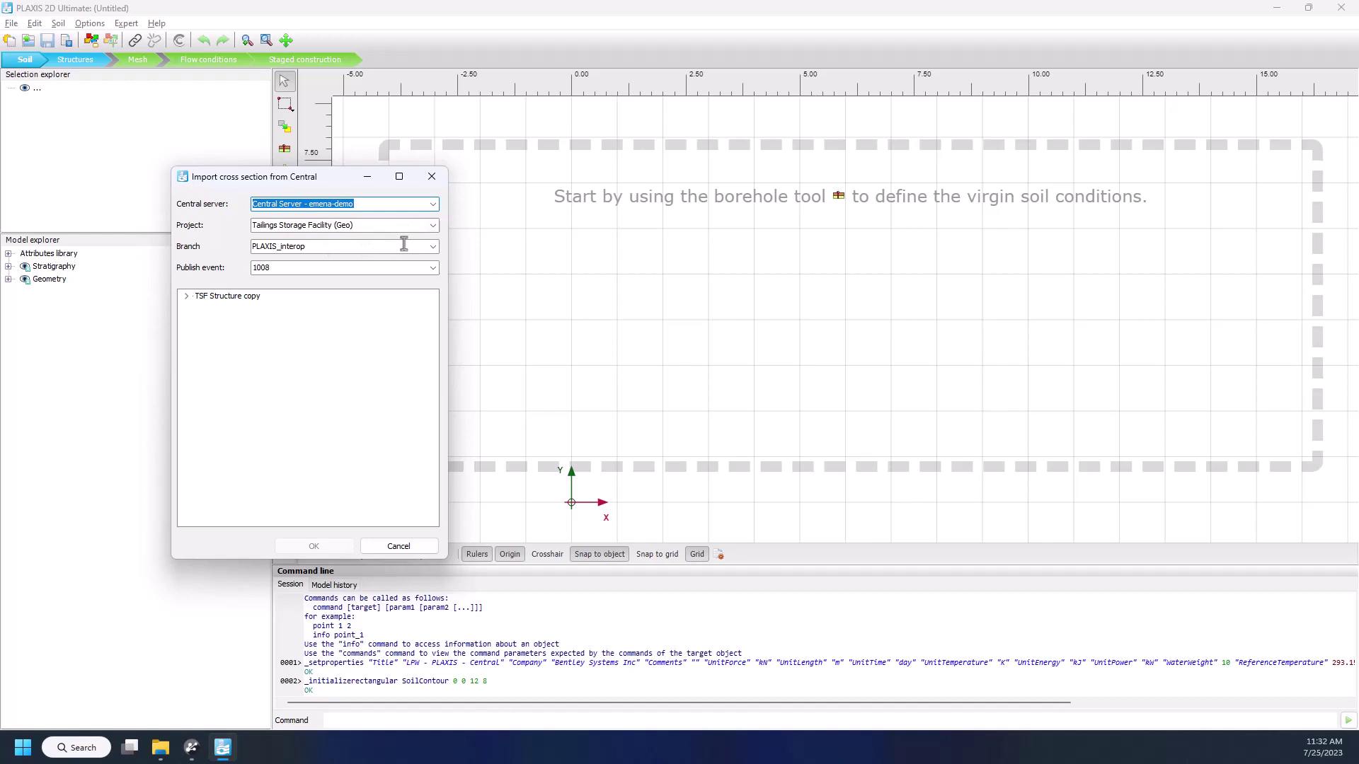
pyautogui.click(432, 269)
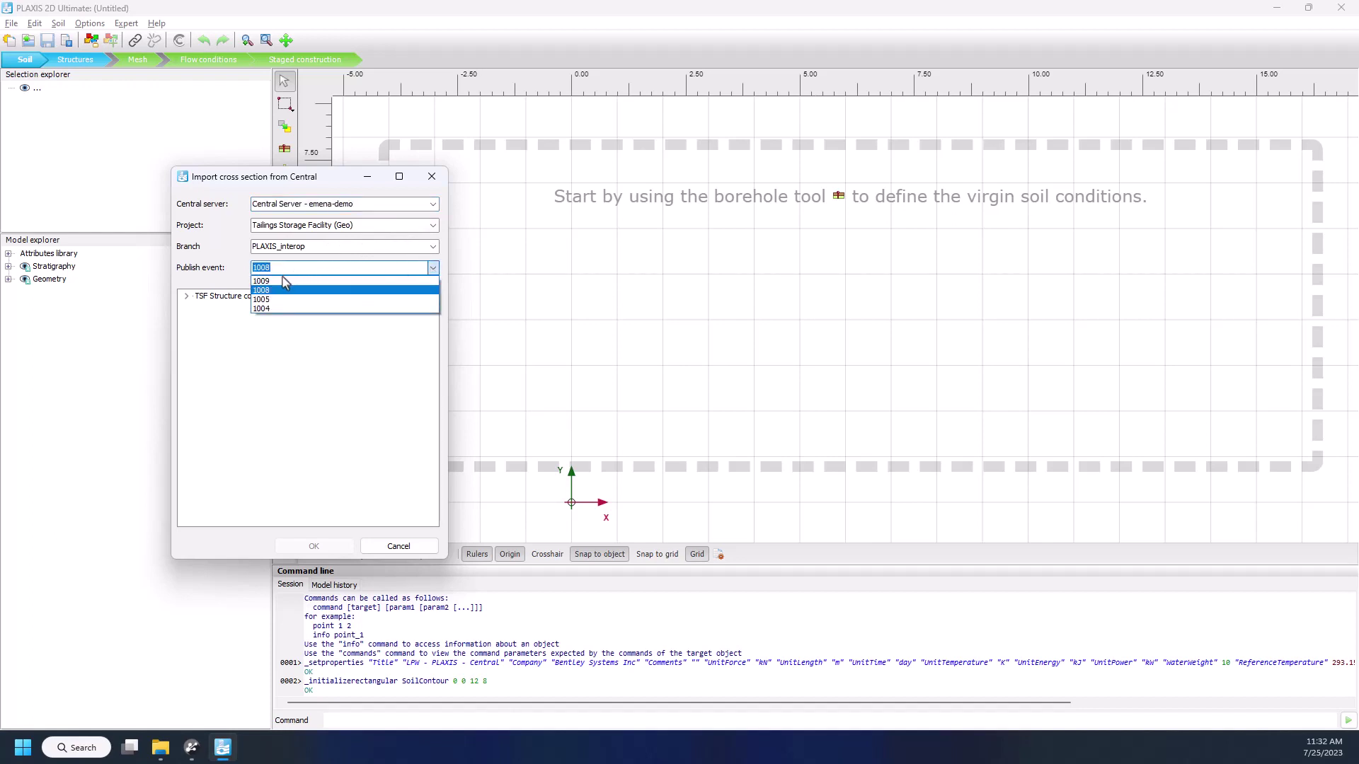
pyautogui.click(262, 281)
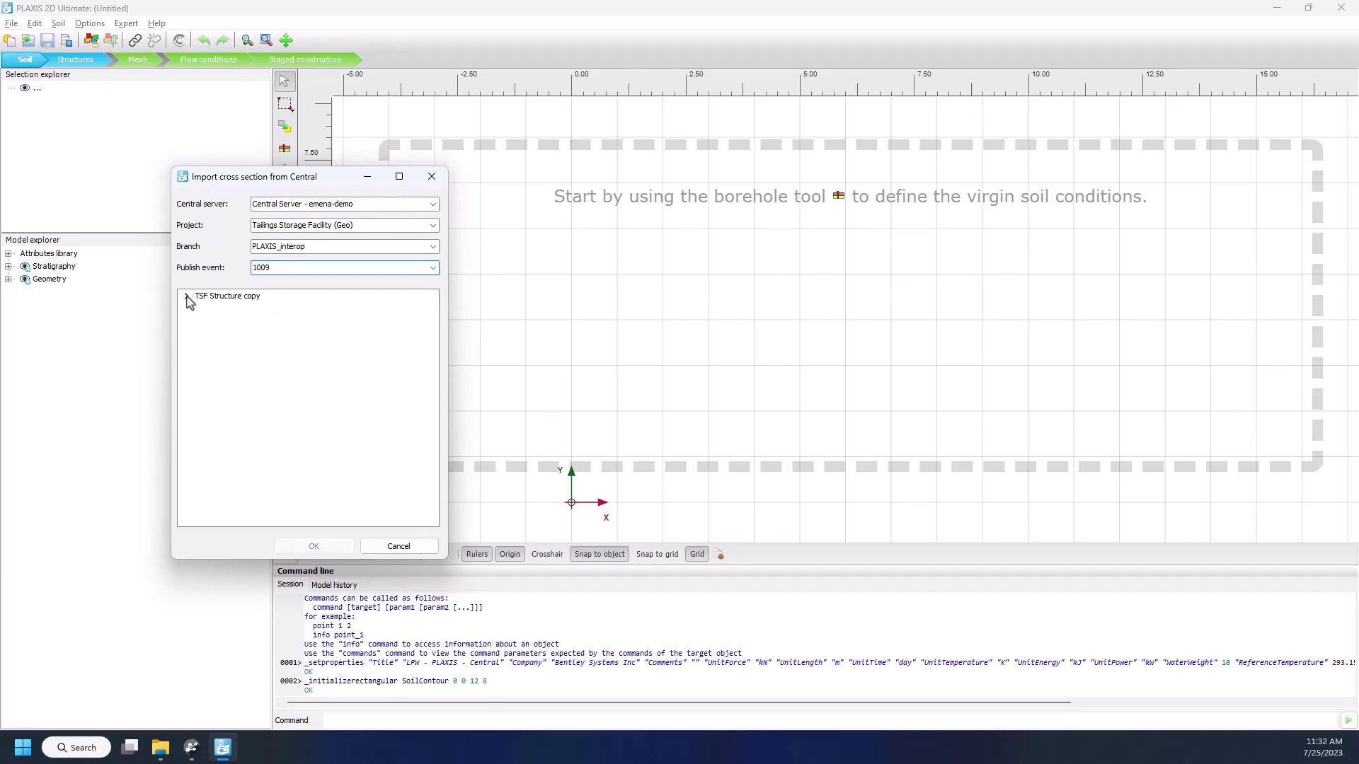
pyautogui.click(187, 298)
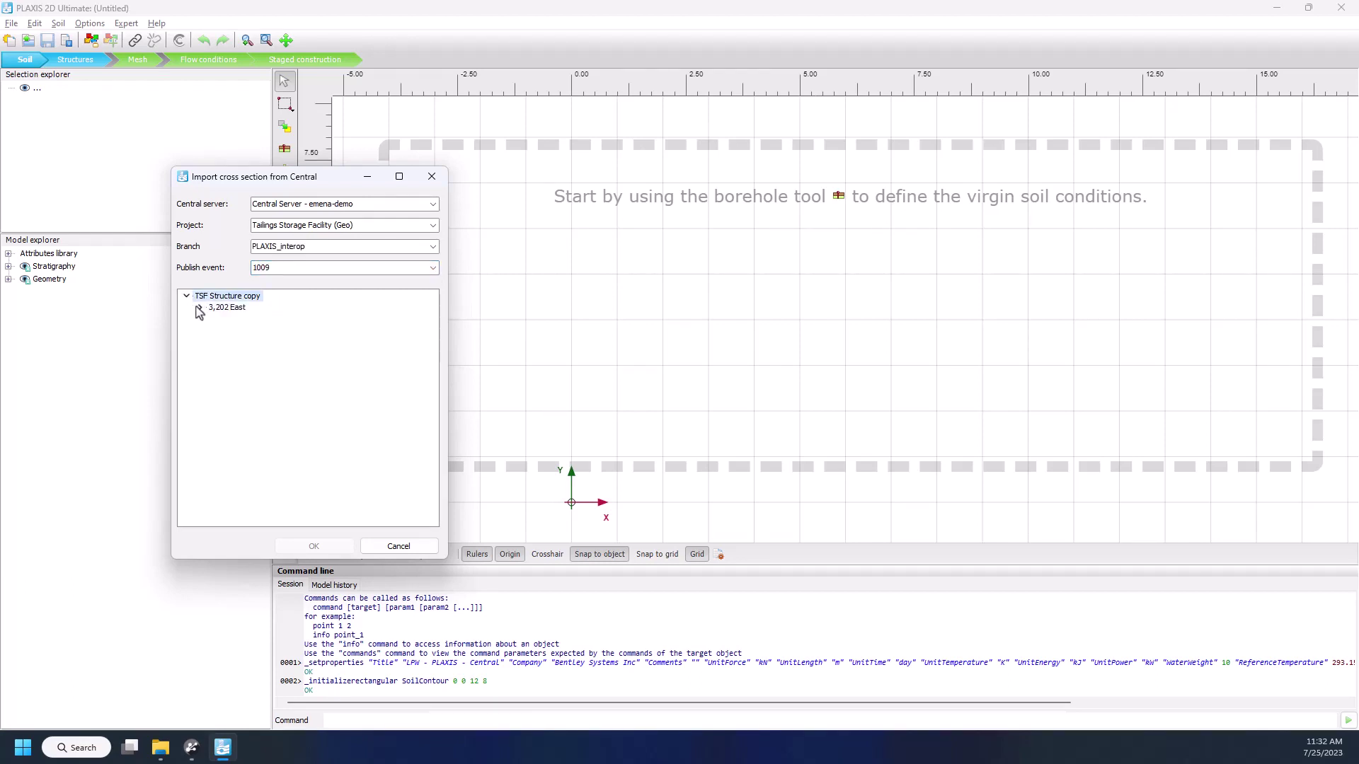
pyautogui.click(198, 309)
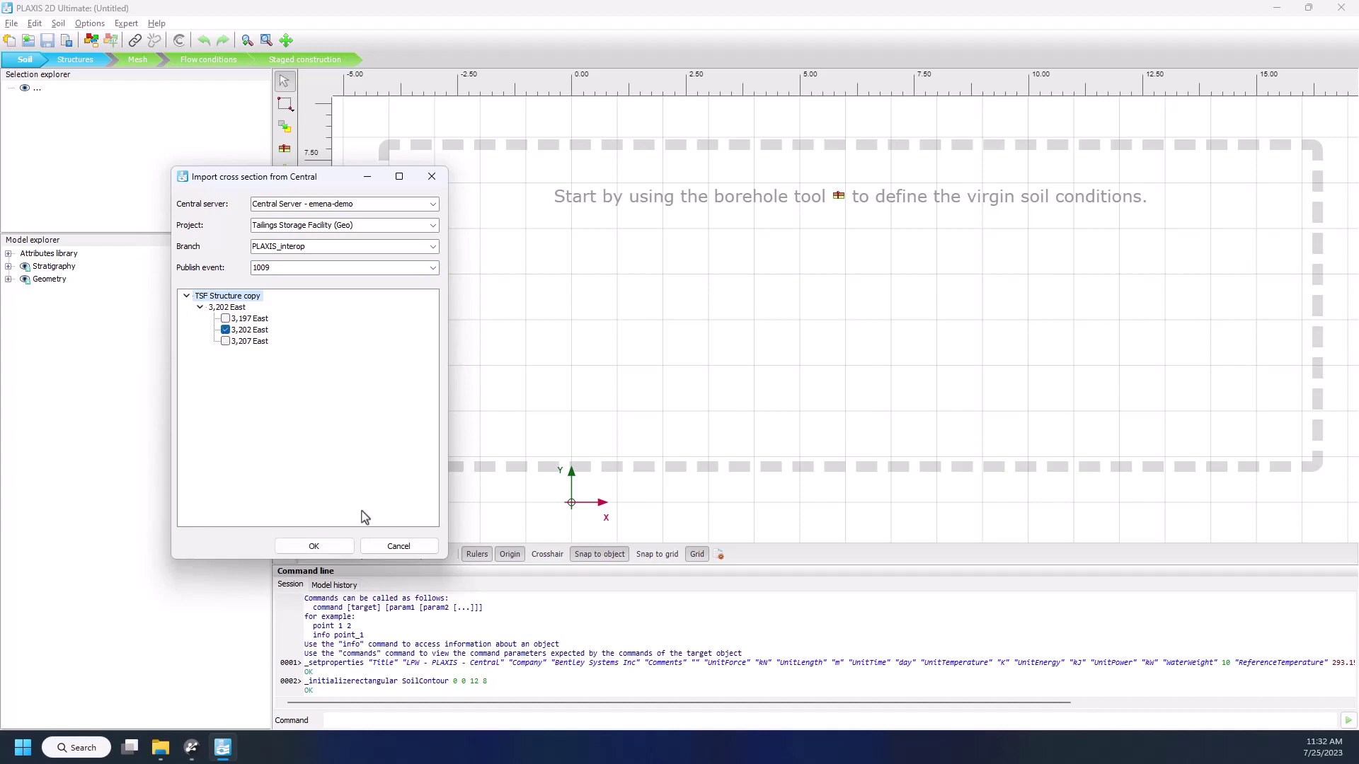
pyautogui.click(347, 547)
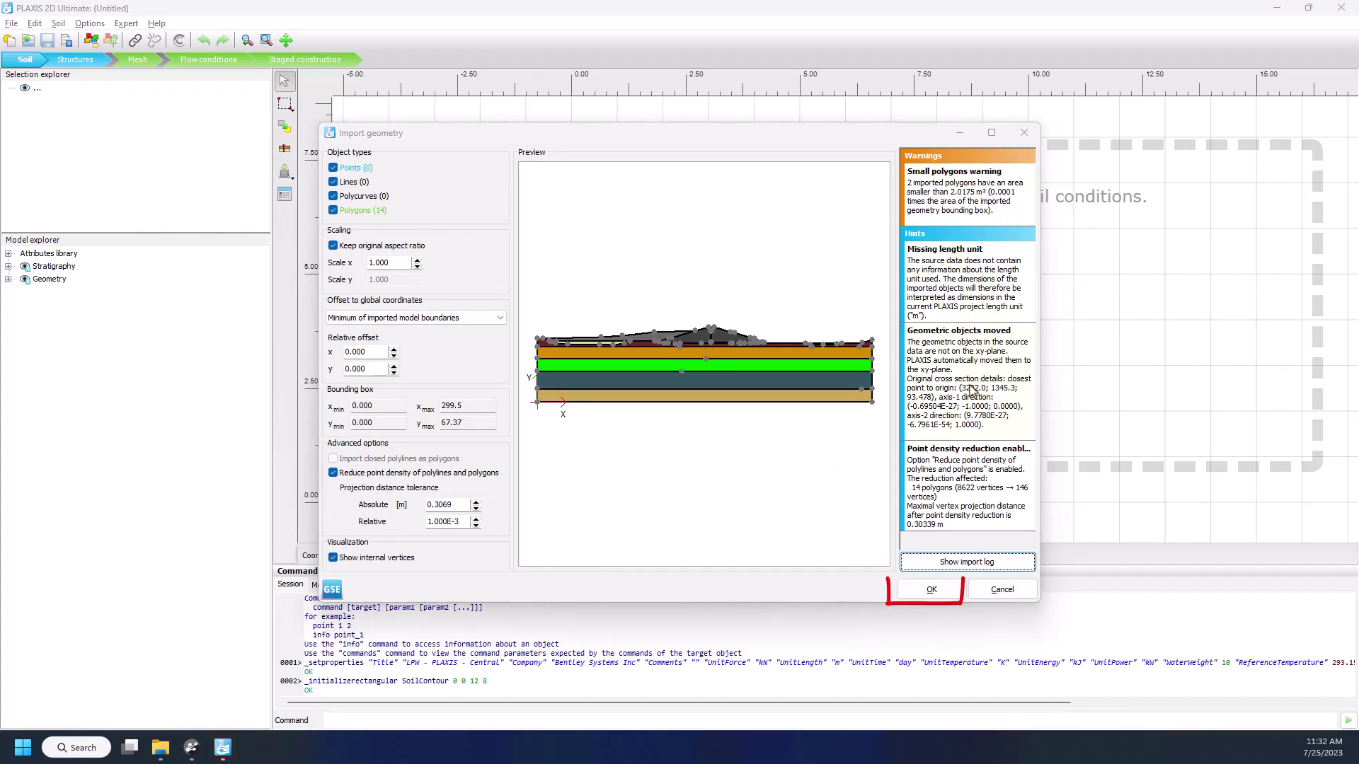
pyautogui.click(931, 590)
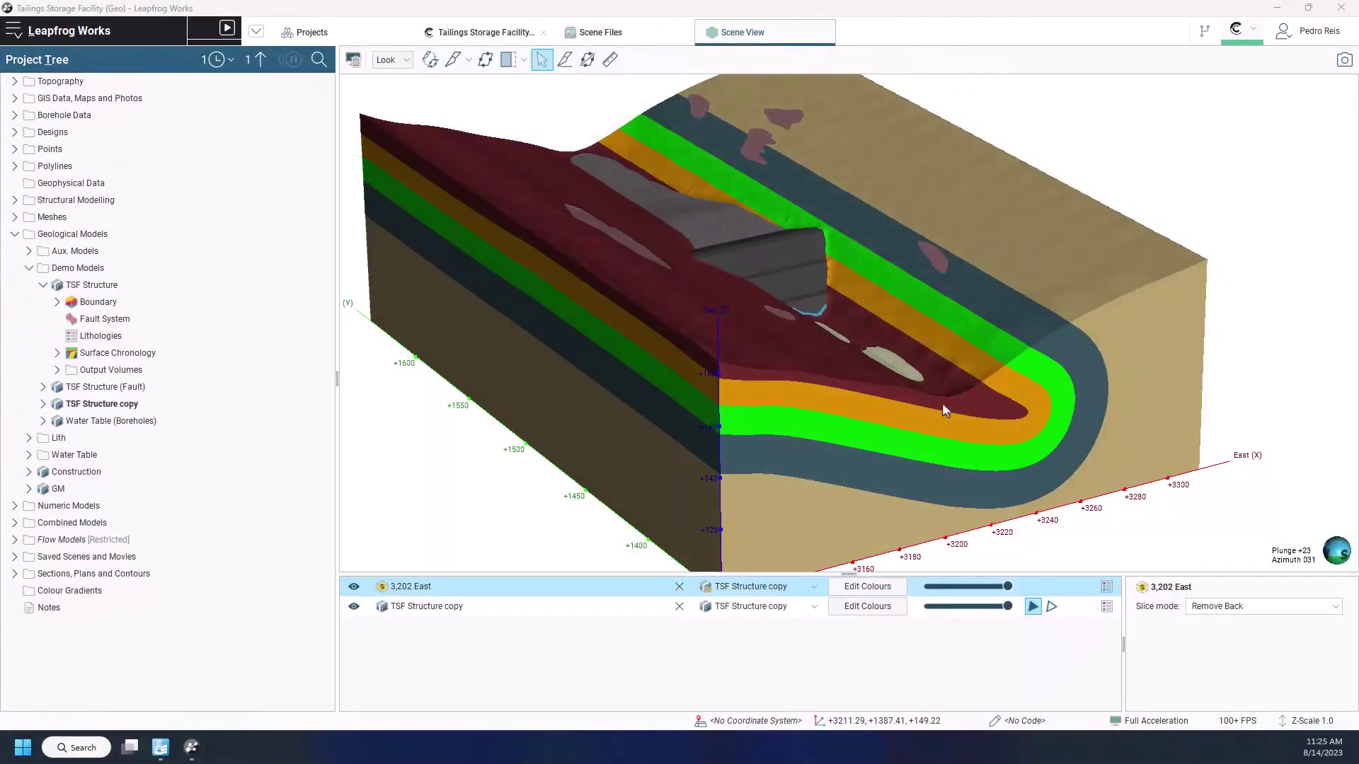
# Change the Landfill lithology colour of TSF Structure copy to purple (#800080)
pyautogui.click(876, 612)
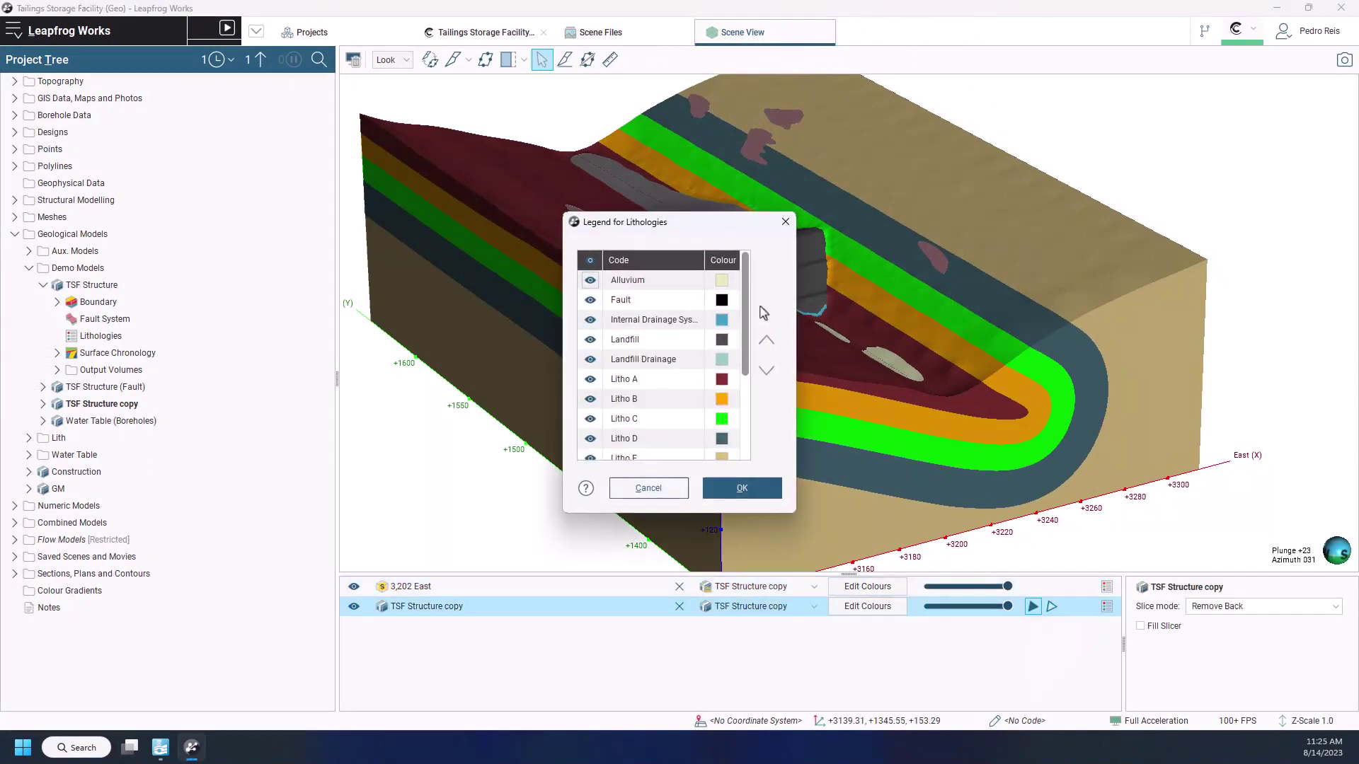
pyautogui.moveTo(731, 228); pyautogui.dragTo(534, 217)
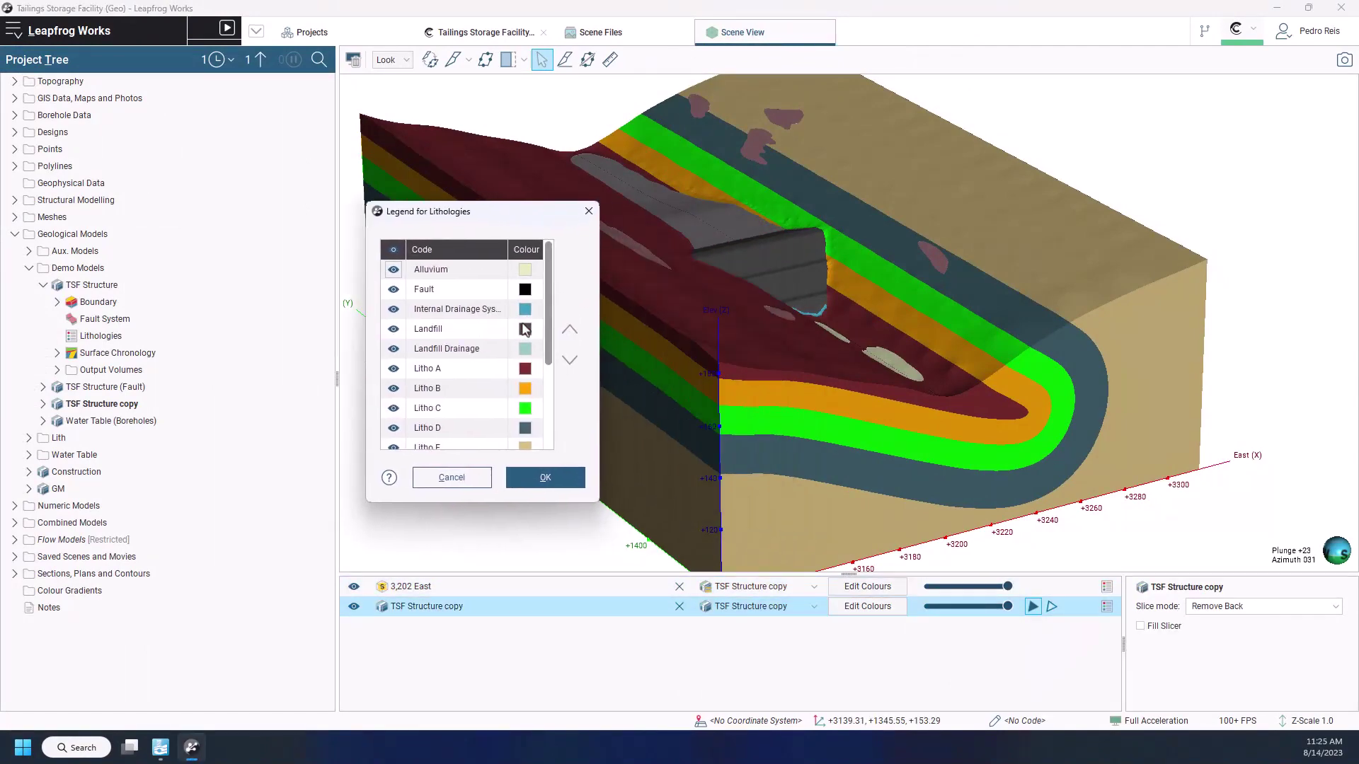
pyautogui.click(525, 330)
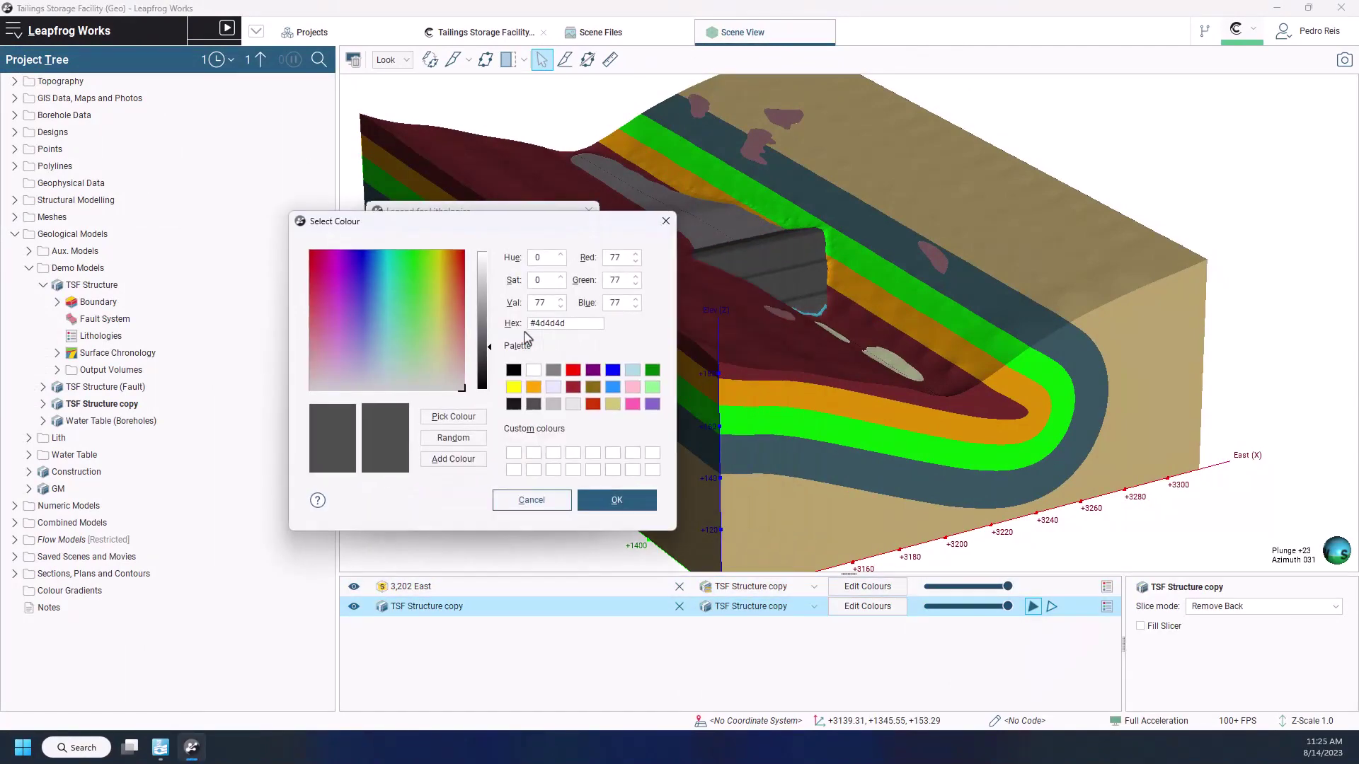
pyautogui.click(593, 372)
pyautogui.click(617, 499)
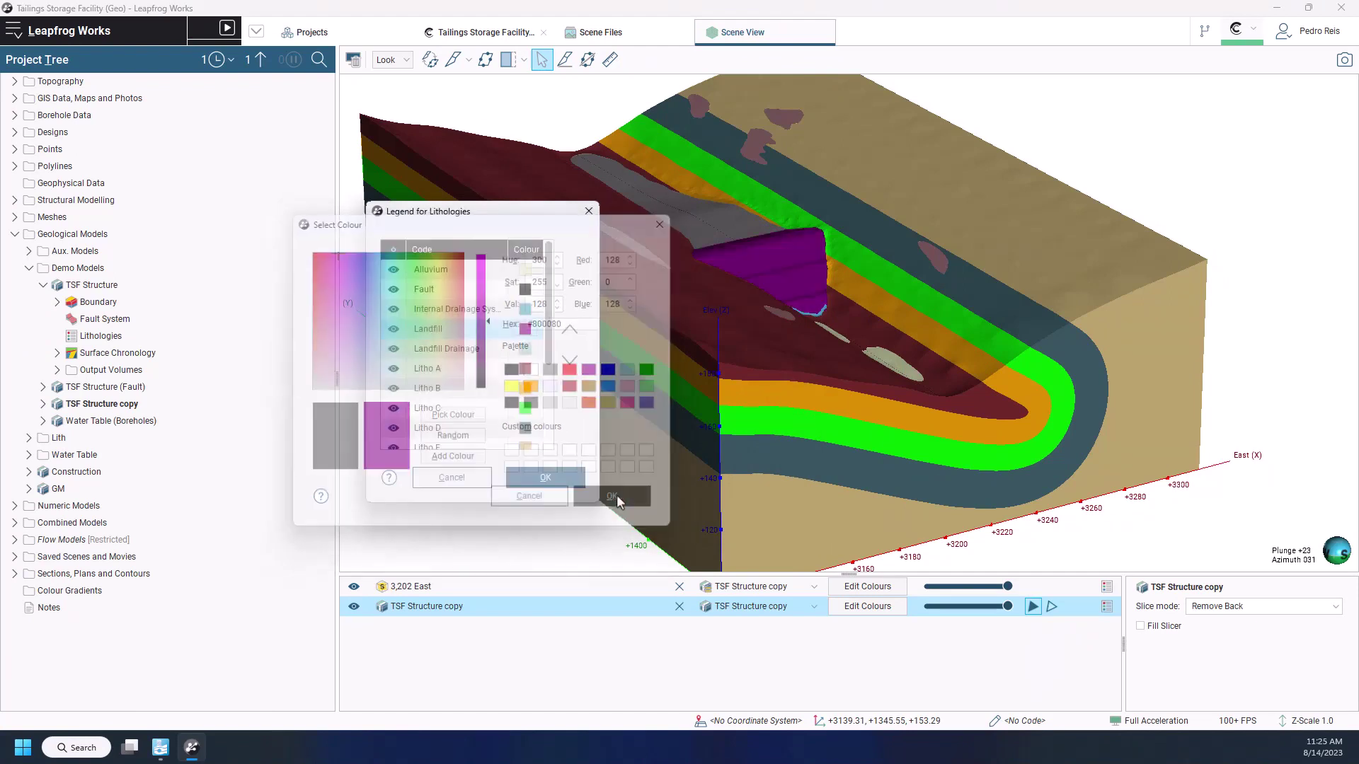
pyautogui.click(543, 475)
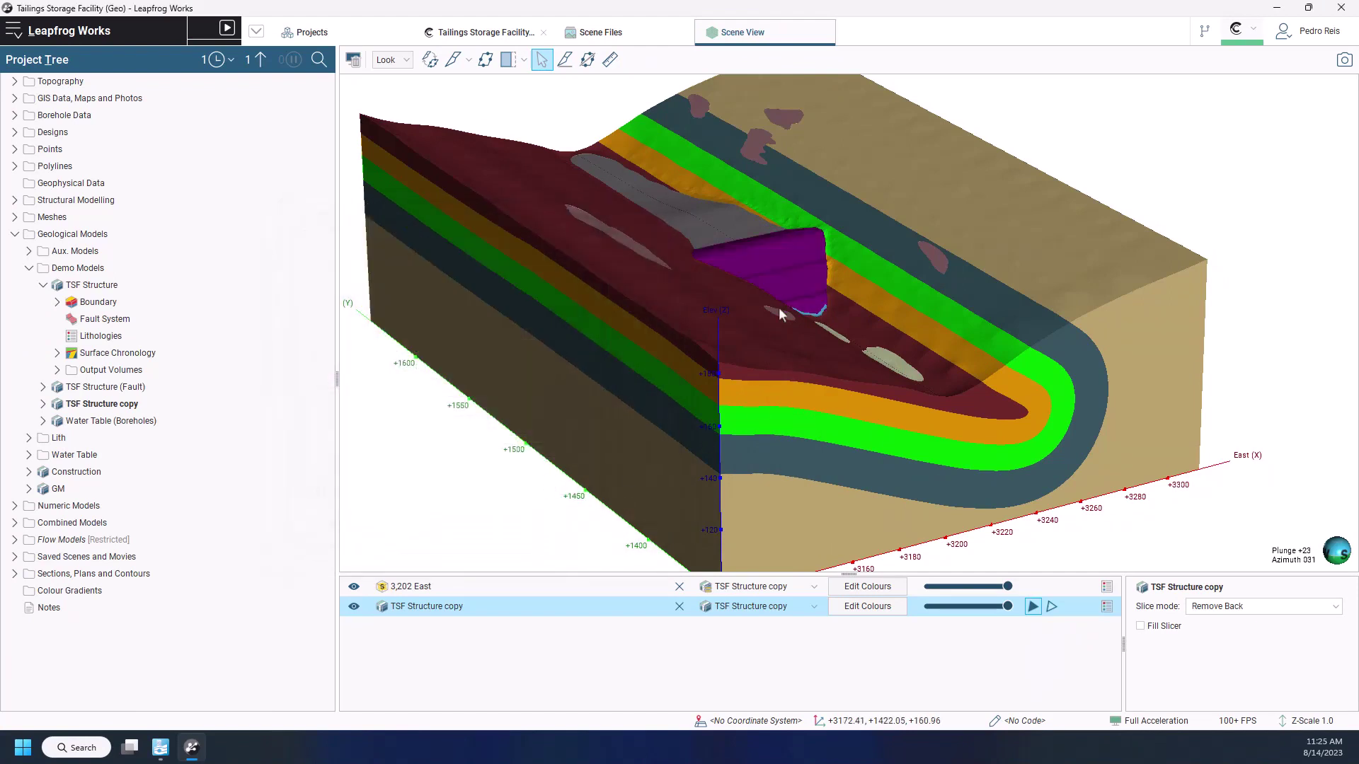
# Fade the TSF Structure copy model, face the 3,202 East section, and publish to Central
pyautogui.moveTo(1007, 605); pyautogui.dragTo(923, 605)
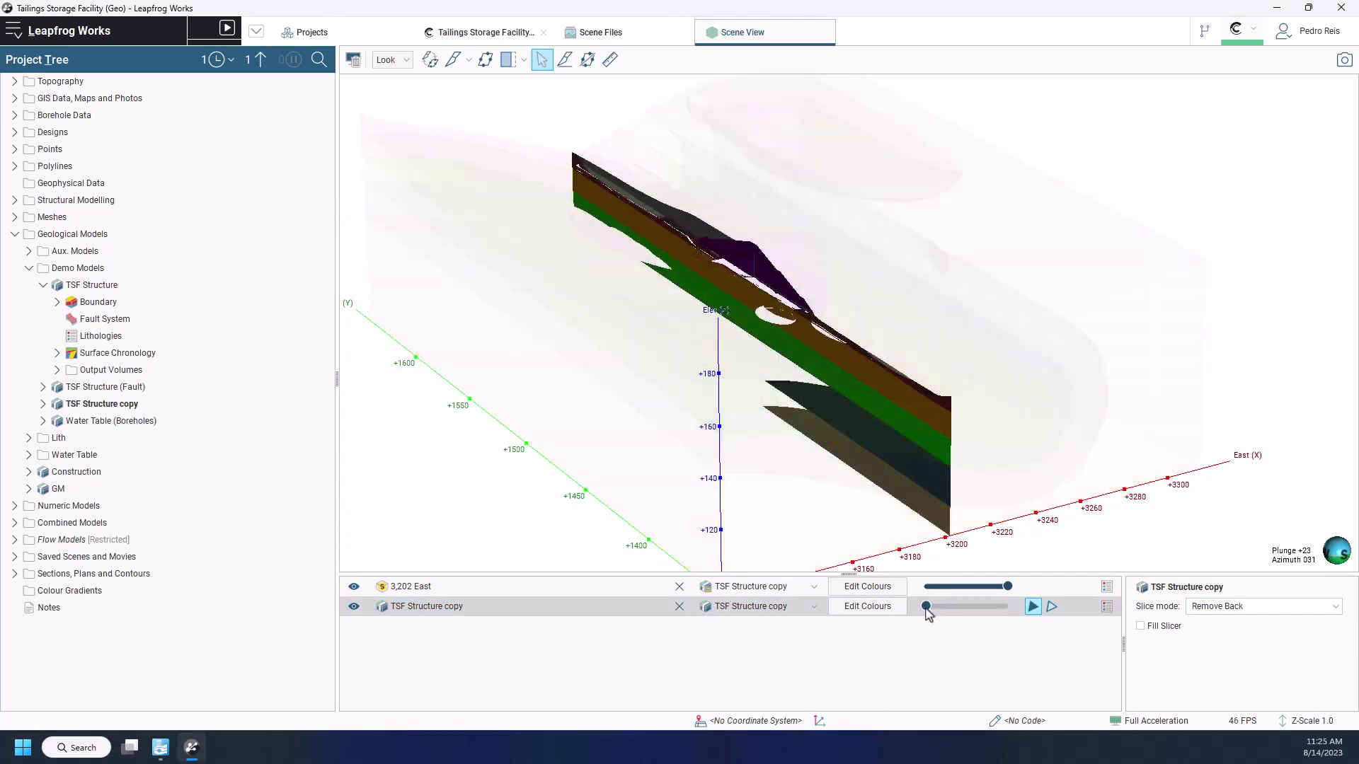
pyautogui.moveTo(809, 488); pyautogui.dragTo(864, 379)
pyautogui.click(1241, 30)
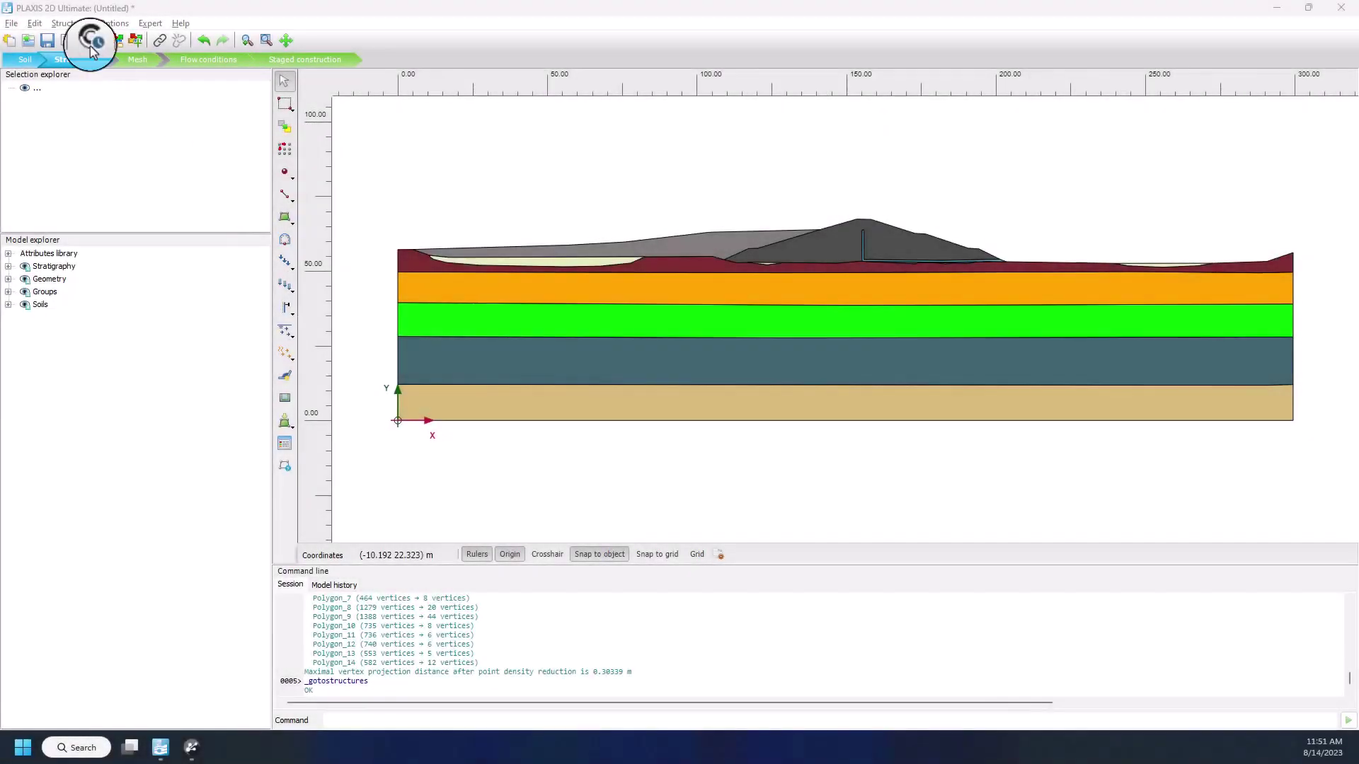
# Check the imported materials against Central and update them to publish event 1016
pyautogui.click(89, 40)
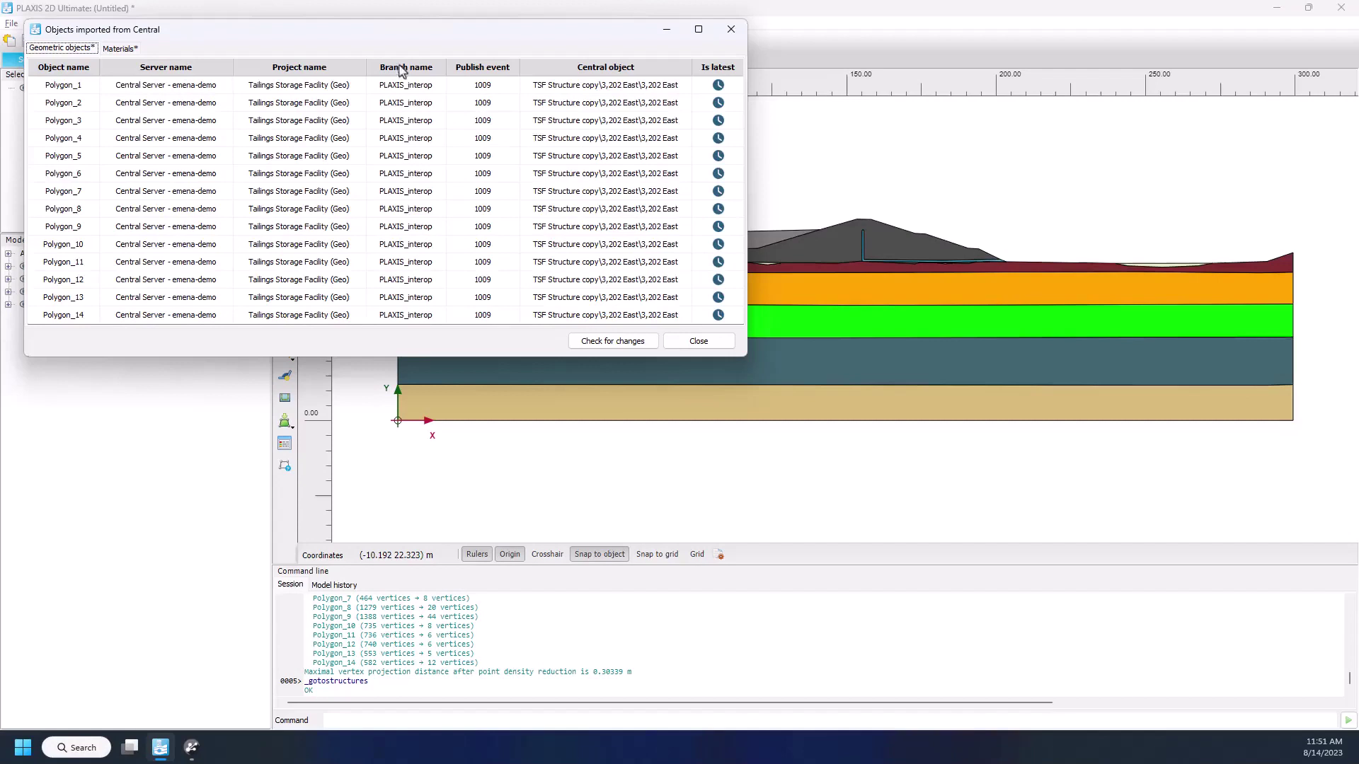
pyautogui.click(118, 48)
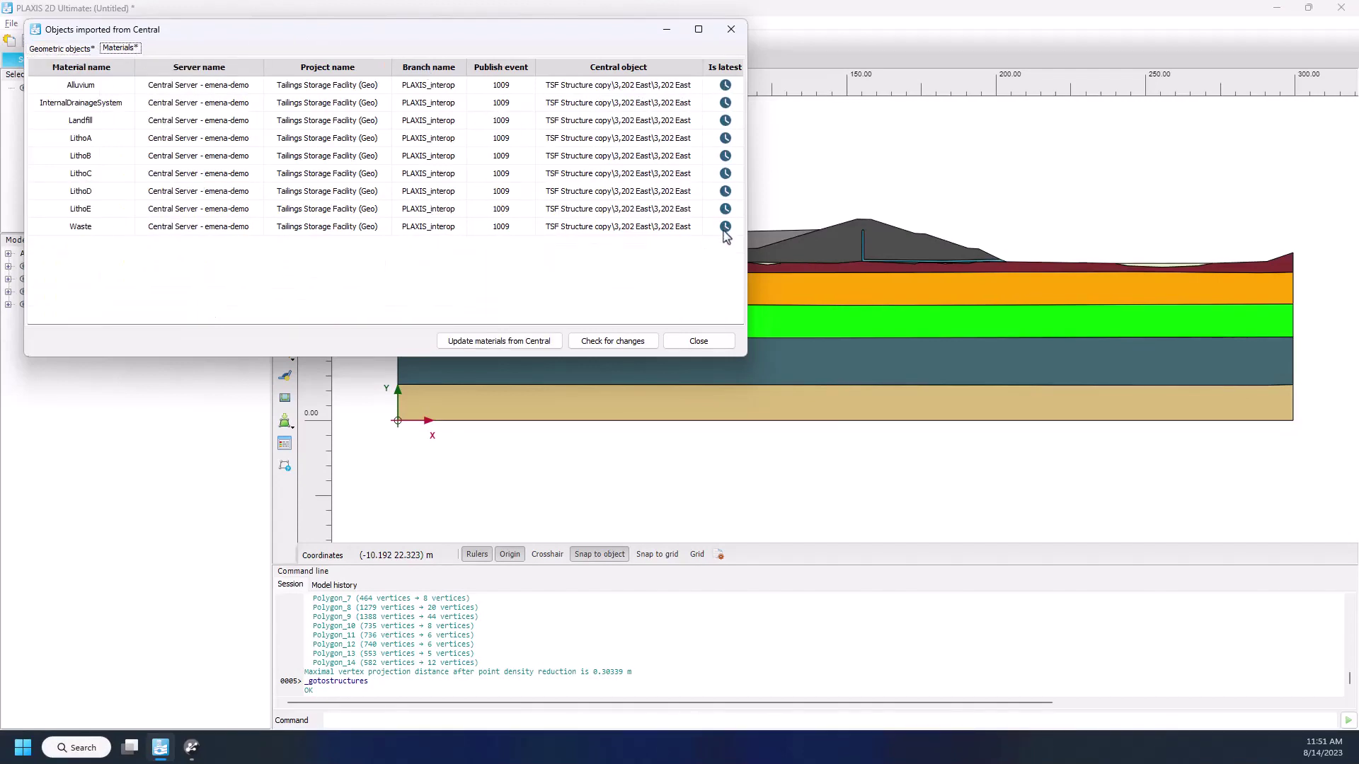
pyautogui.click(608, 343)
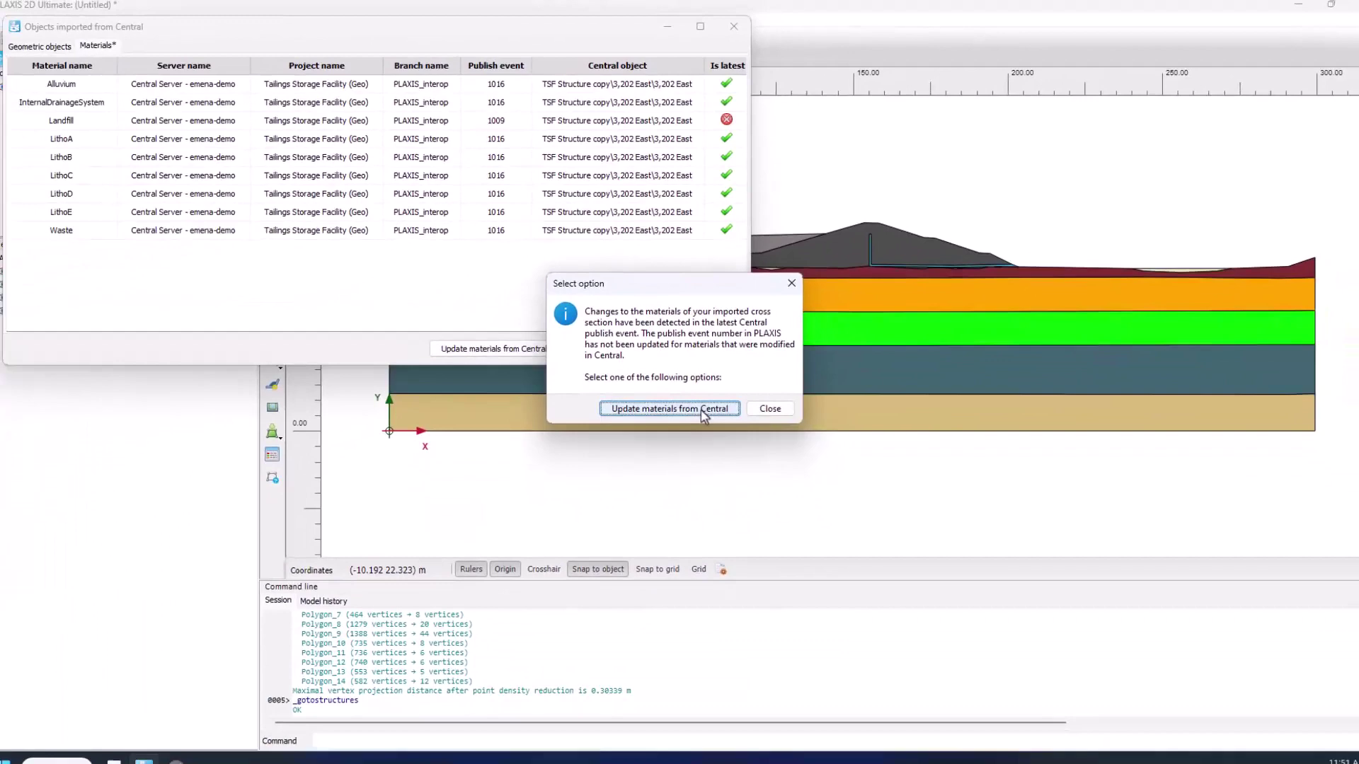
pyautogui.click(711, 470)
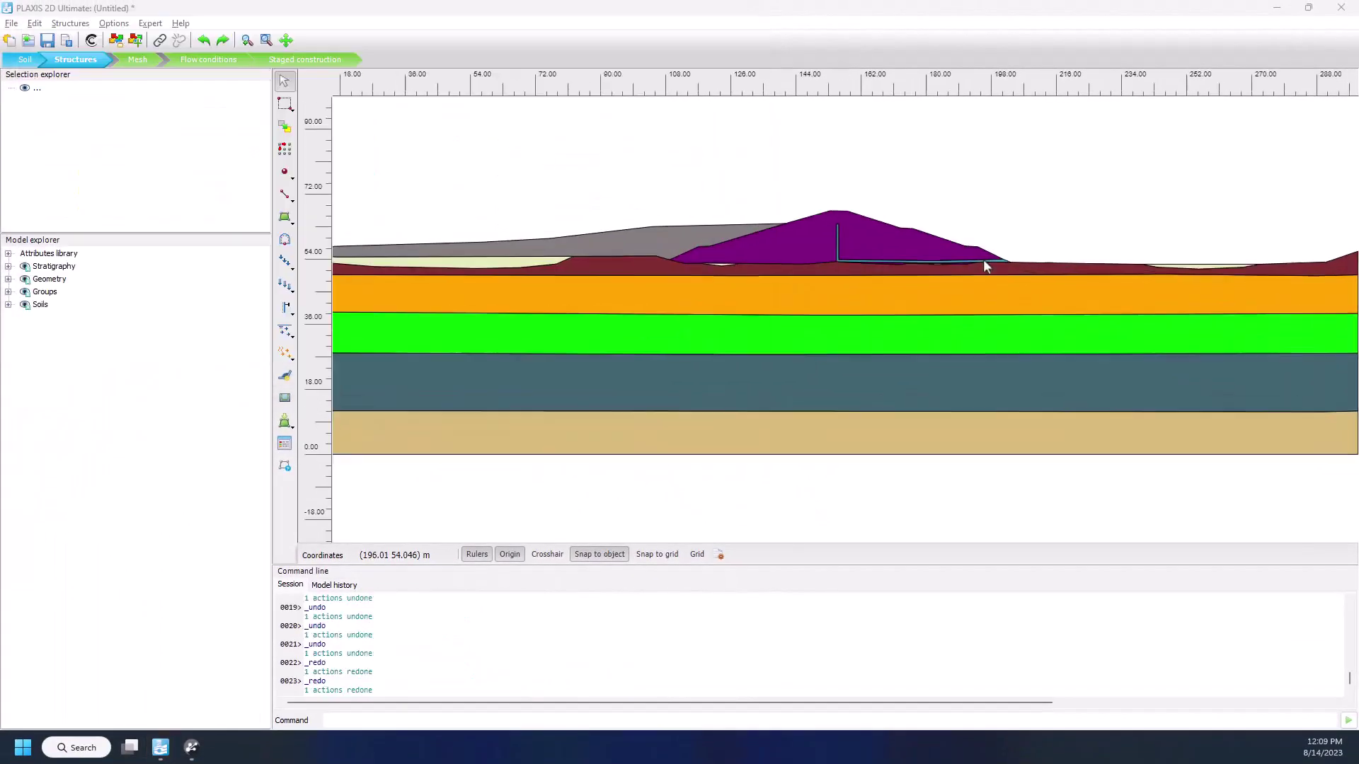
# Merge the white triangle and the purple sliver into the dark-red soil polygon beneath the embankment
pyautogui.scroll(4, 985, 265)
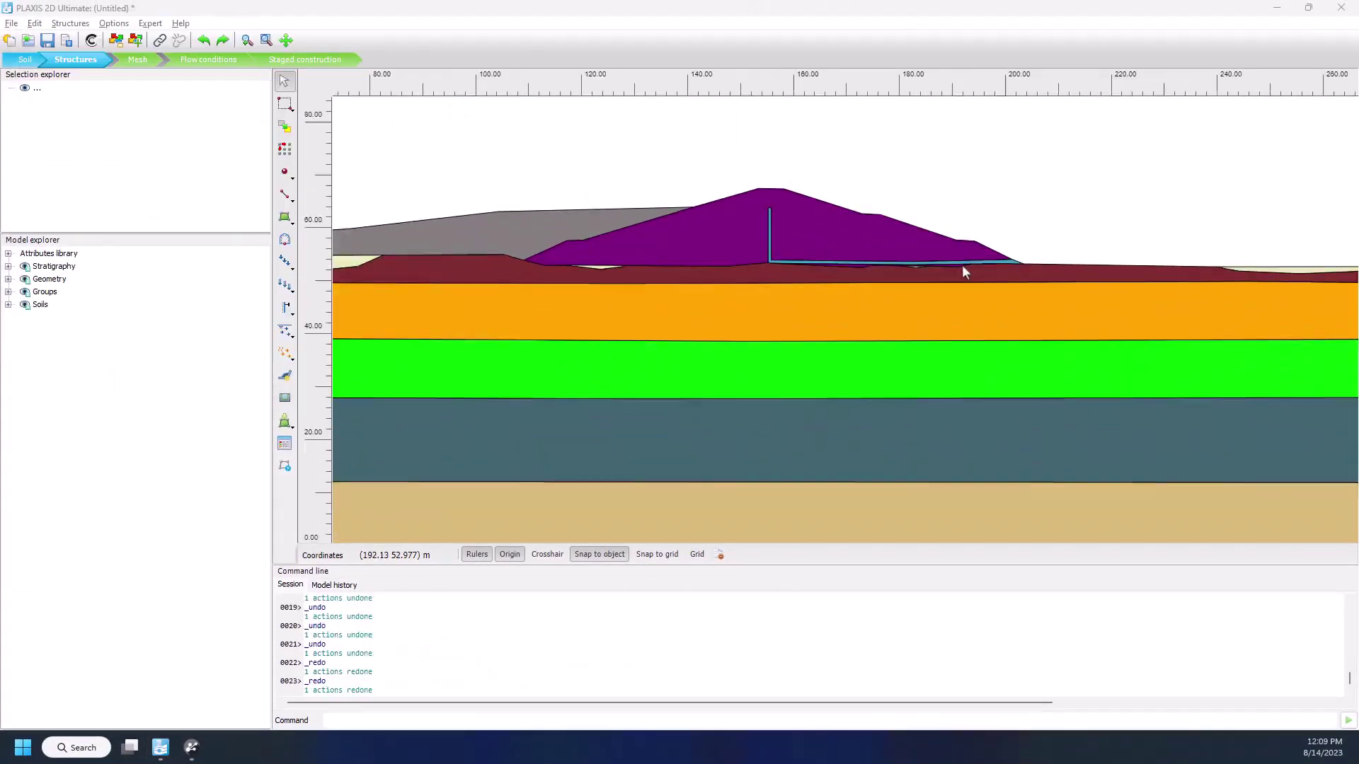
pyautogui.click(750, 285)
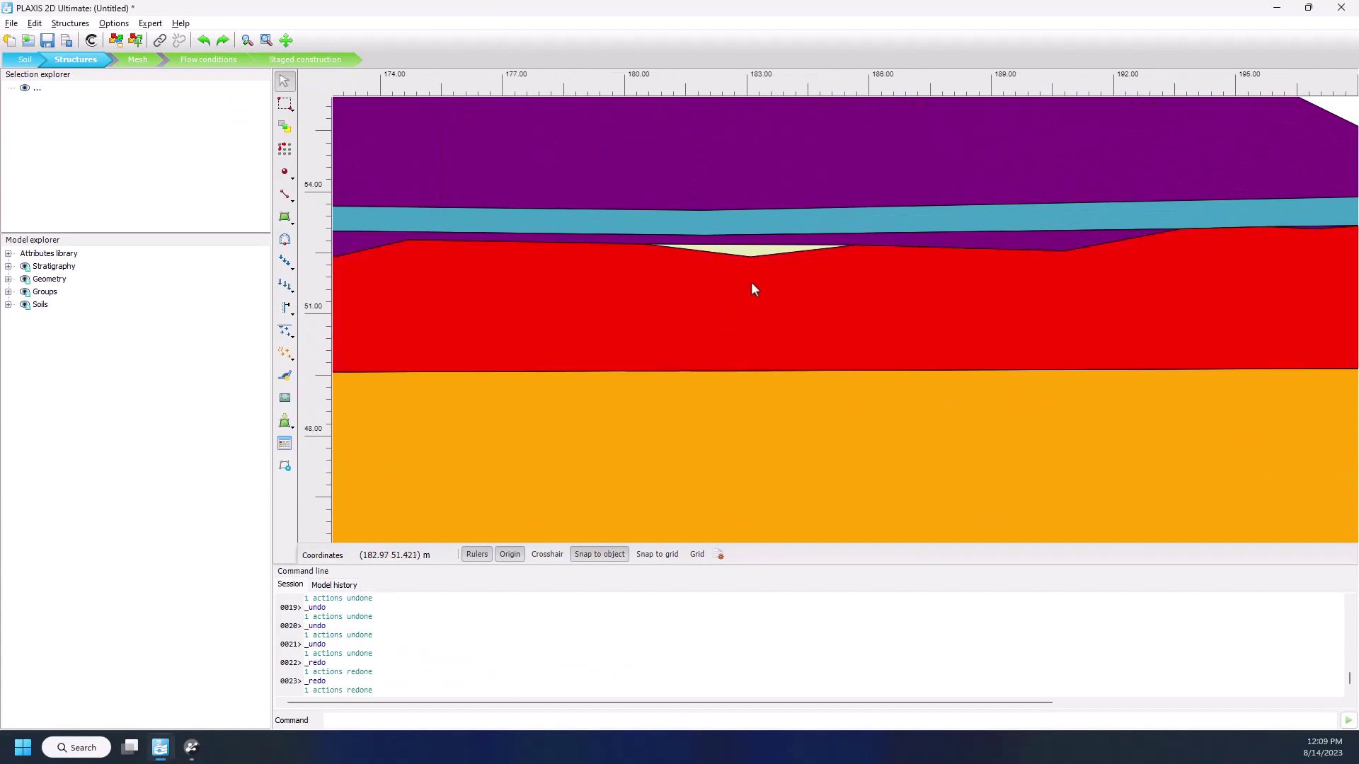
pyautogui.keyDown('ctrl'); pyautogui.click(750, 252); pyautogui.keyUp('ctrl')
pyautogui.rightClick(749, 252)
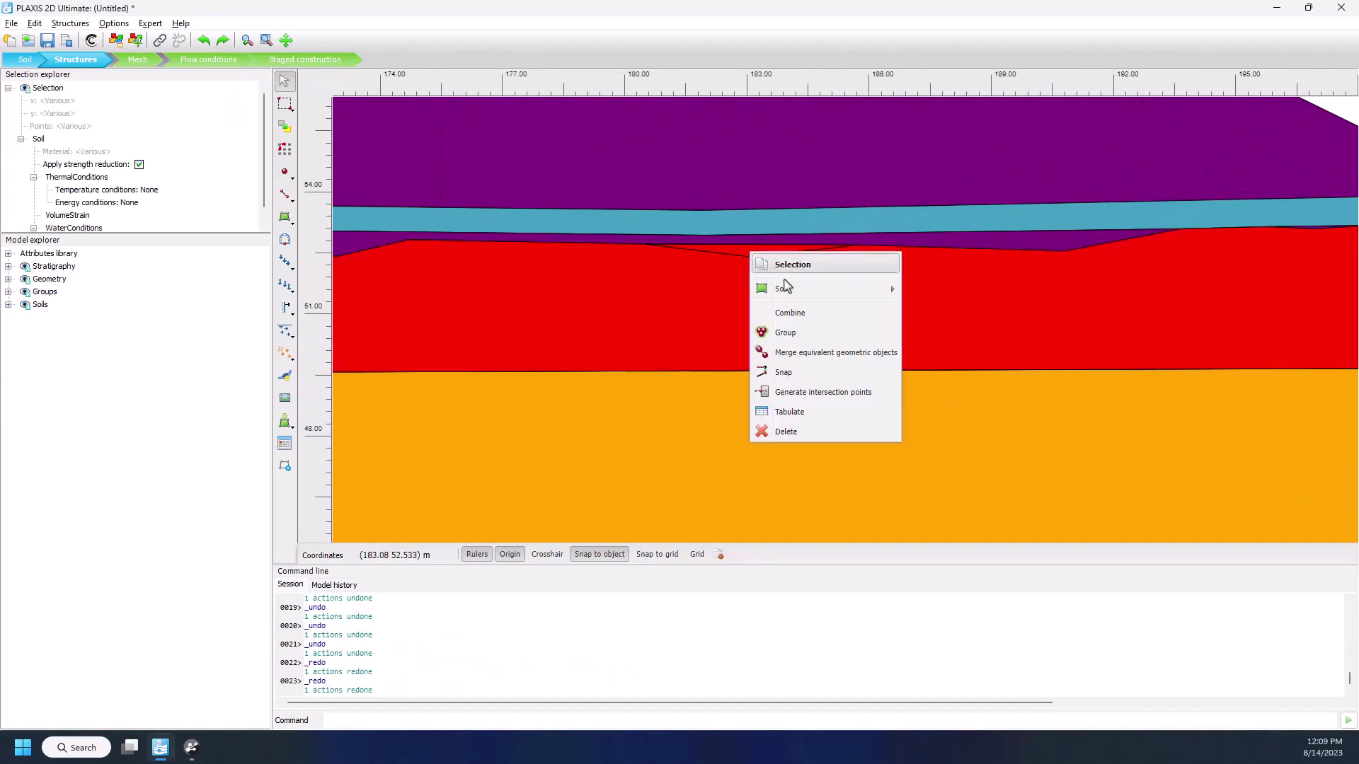
pyautogui.click(795, 309)
pyautogui.click(1009, 318)
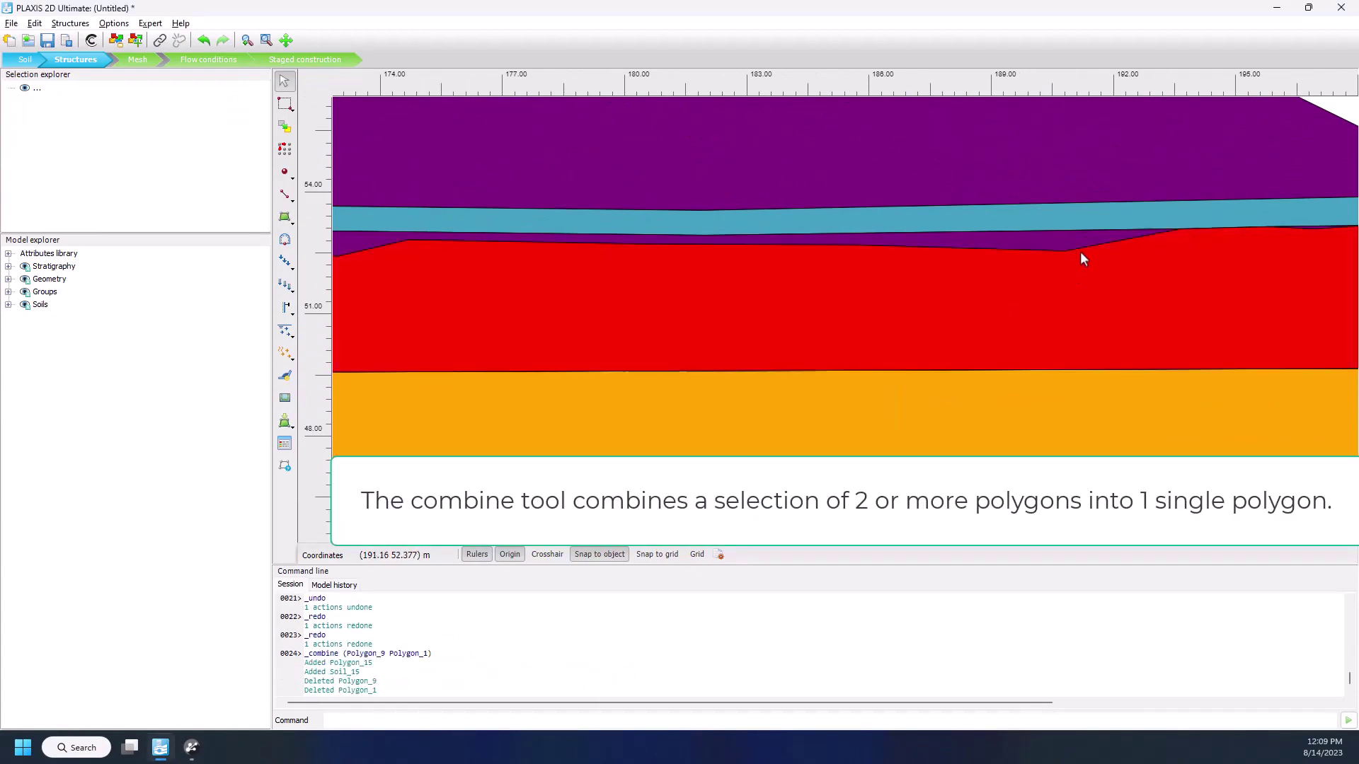
pyautogui.keyDown('ctrl'); pyautogui.click(1066, 245); pyautogui.keyUp('ctrl')
pyautogui.rightClick(1067, 246)
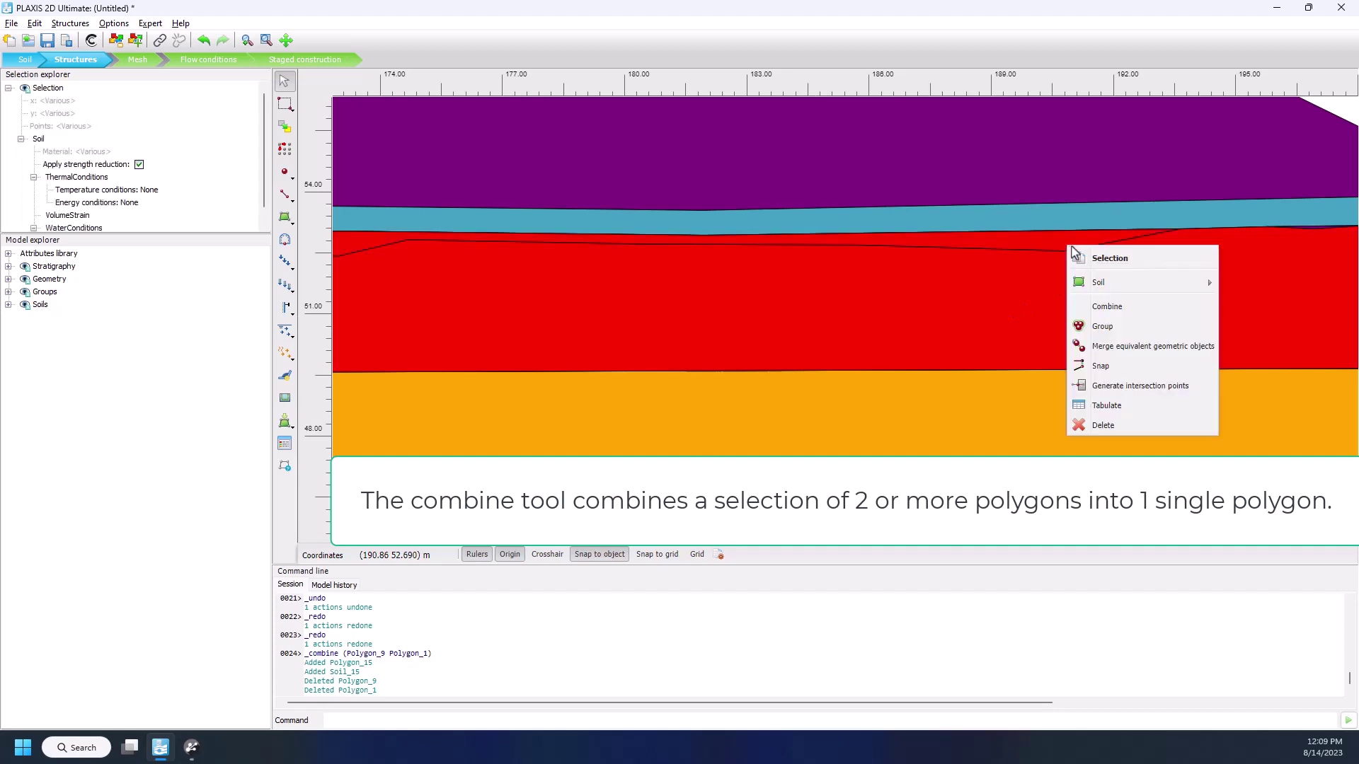
pyautogui.click(1111, 308)
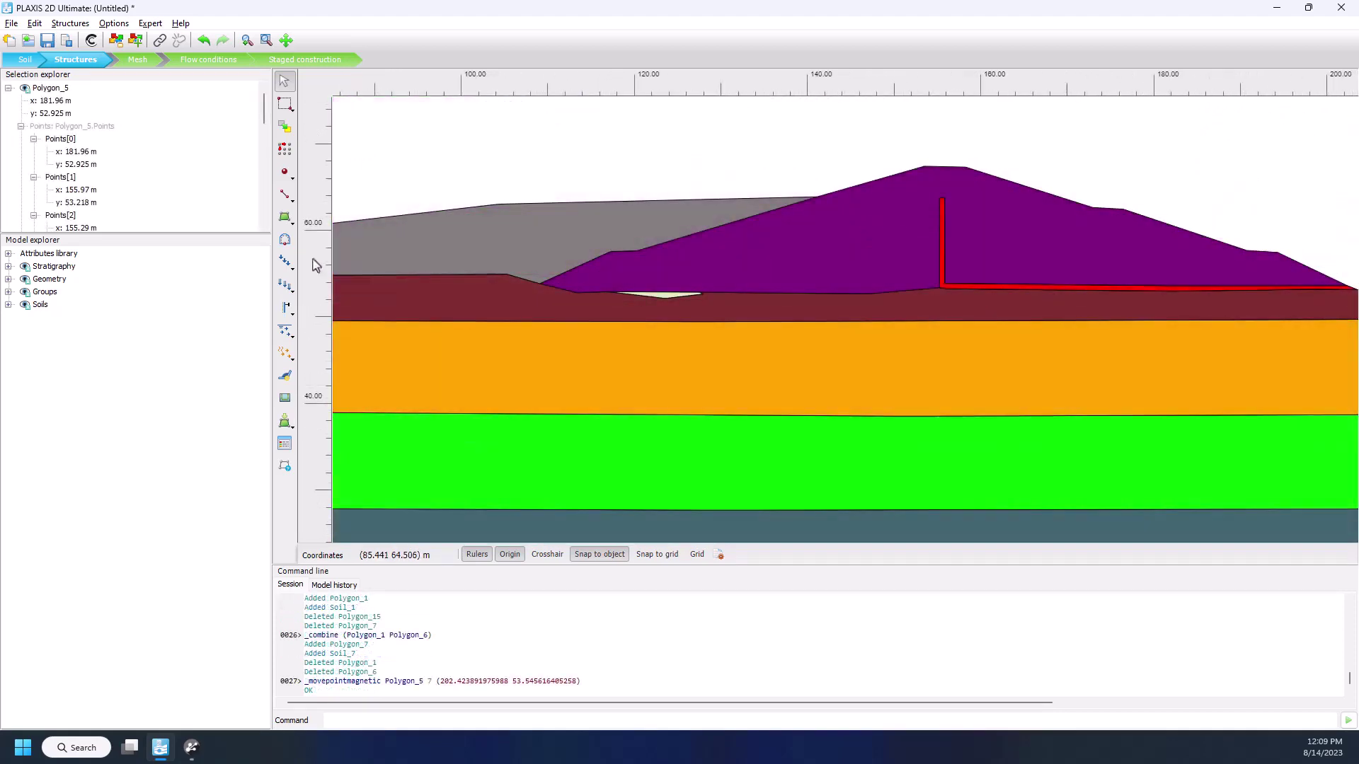
# Draw lines dividing the purple embankment around the vertical drain, from slope to drain base and top
pyautogui.click(286, 420)
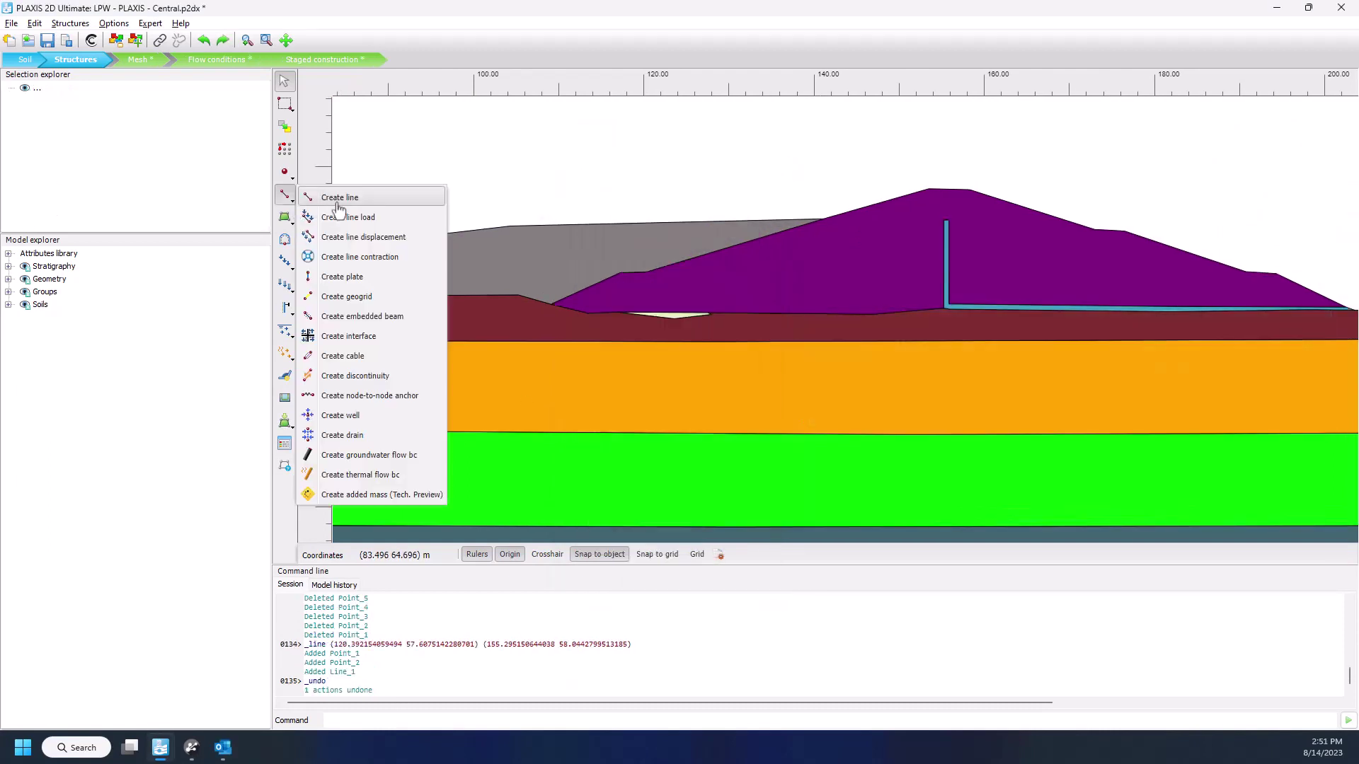
pyautogui.click(302, 196)
pyautogui.click(646, 272)
pyautogui.click(944, 272)
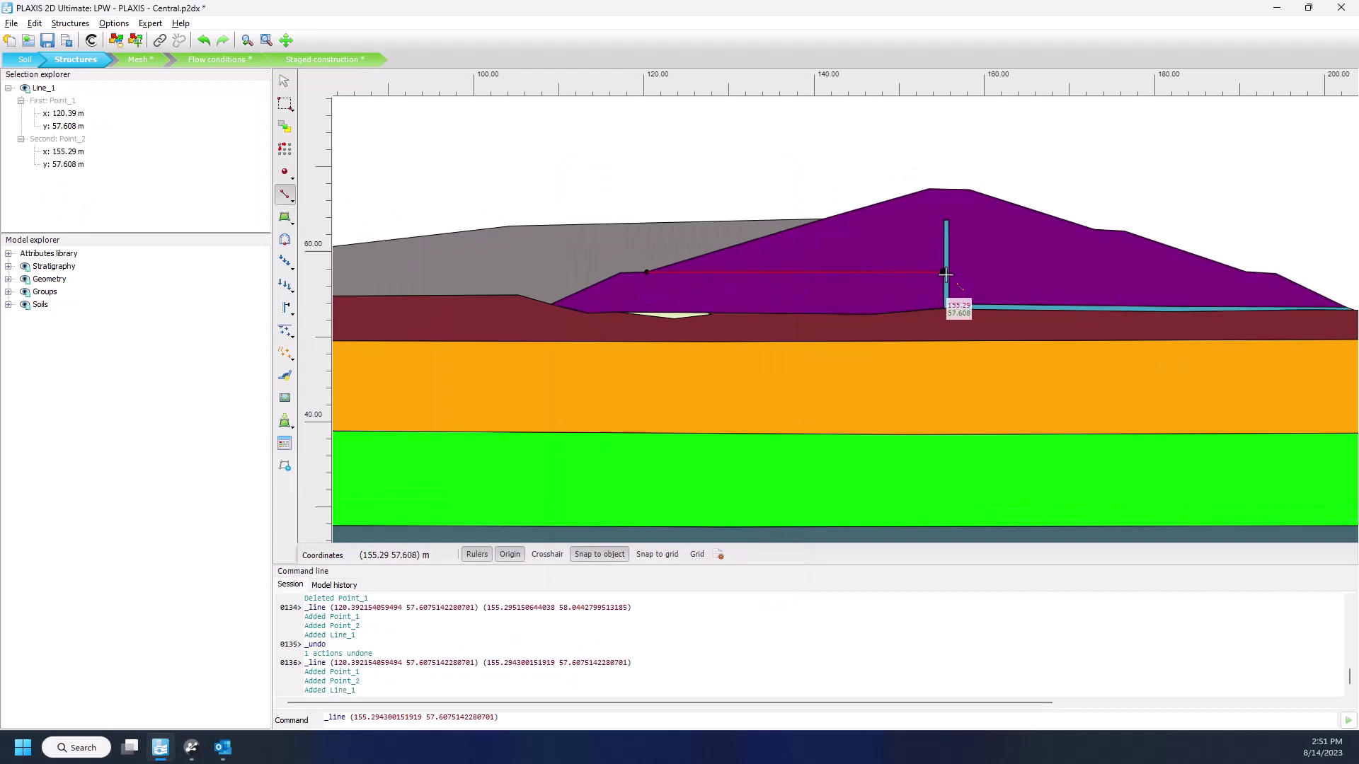
pyautogui.click(1022, 272)
pyautogui.click(1068, 310)
pyautogui.rightClick(1068, 310)
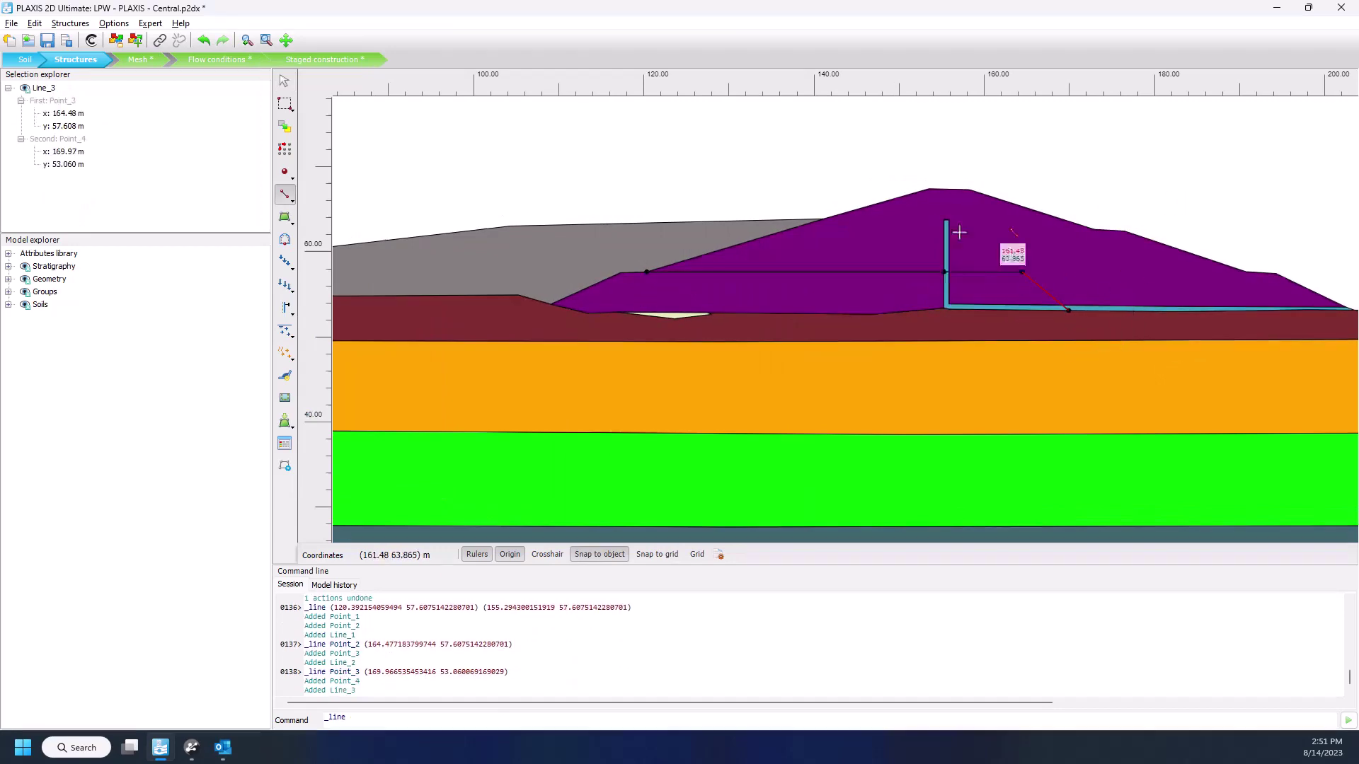
pyautogui.click(944, 220)
pyautogui.click(820, 220)
pyautogui.rightClick(820, 220)
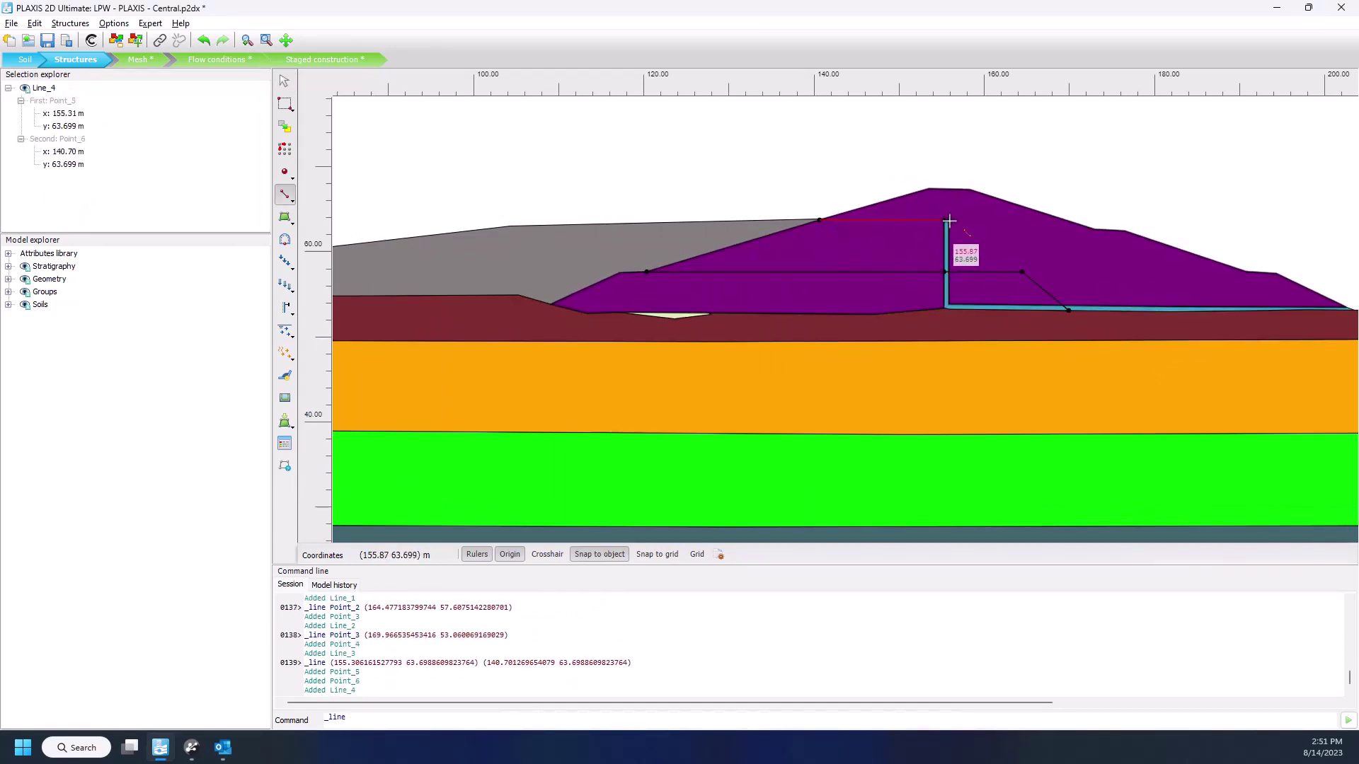
pyautogui.click(948, 220)
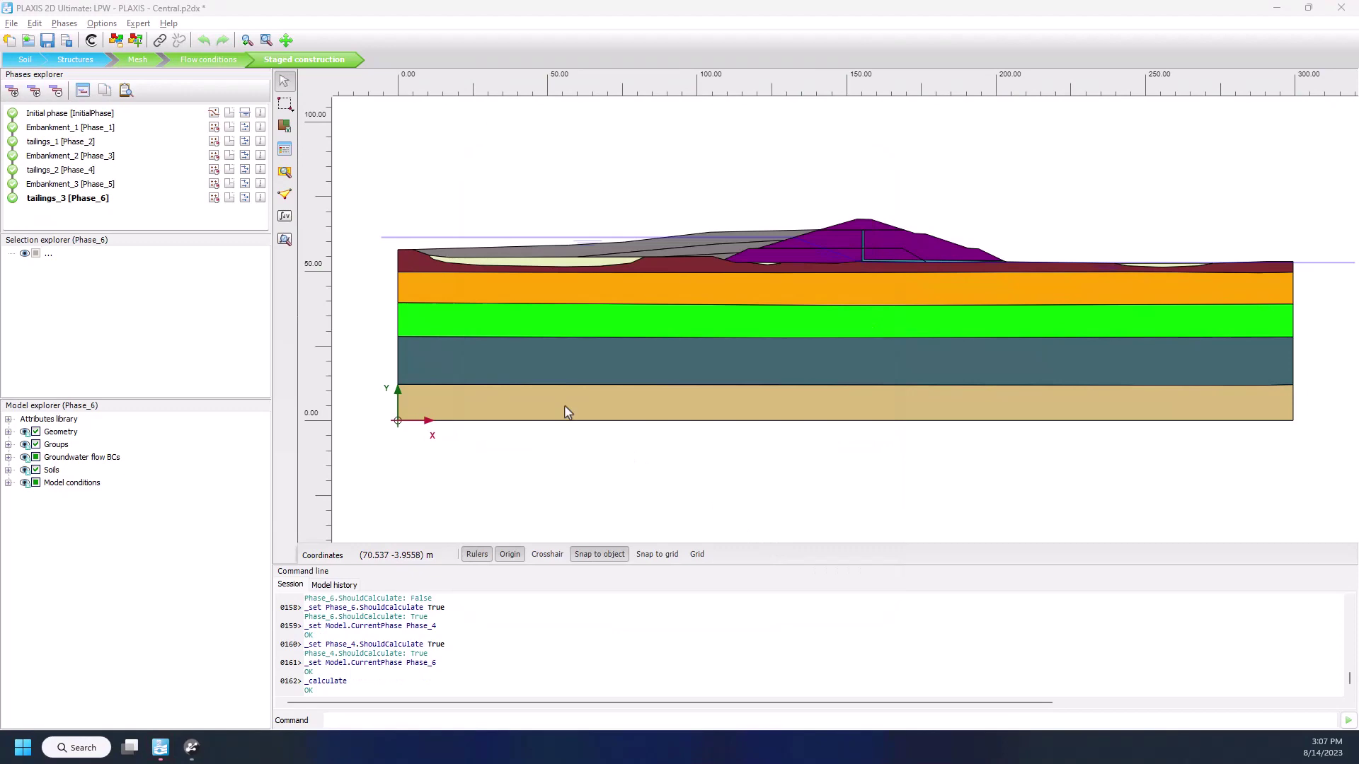
# Open the tailings_3 total-displacement results in Output and export the plot to a file
pyautogui.click(284, 240)
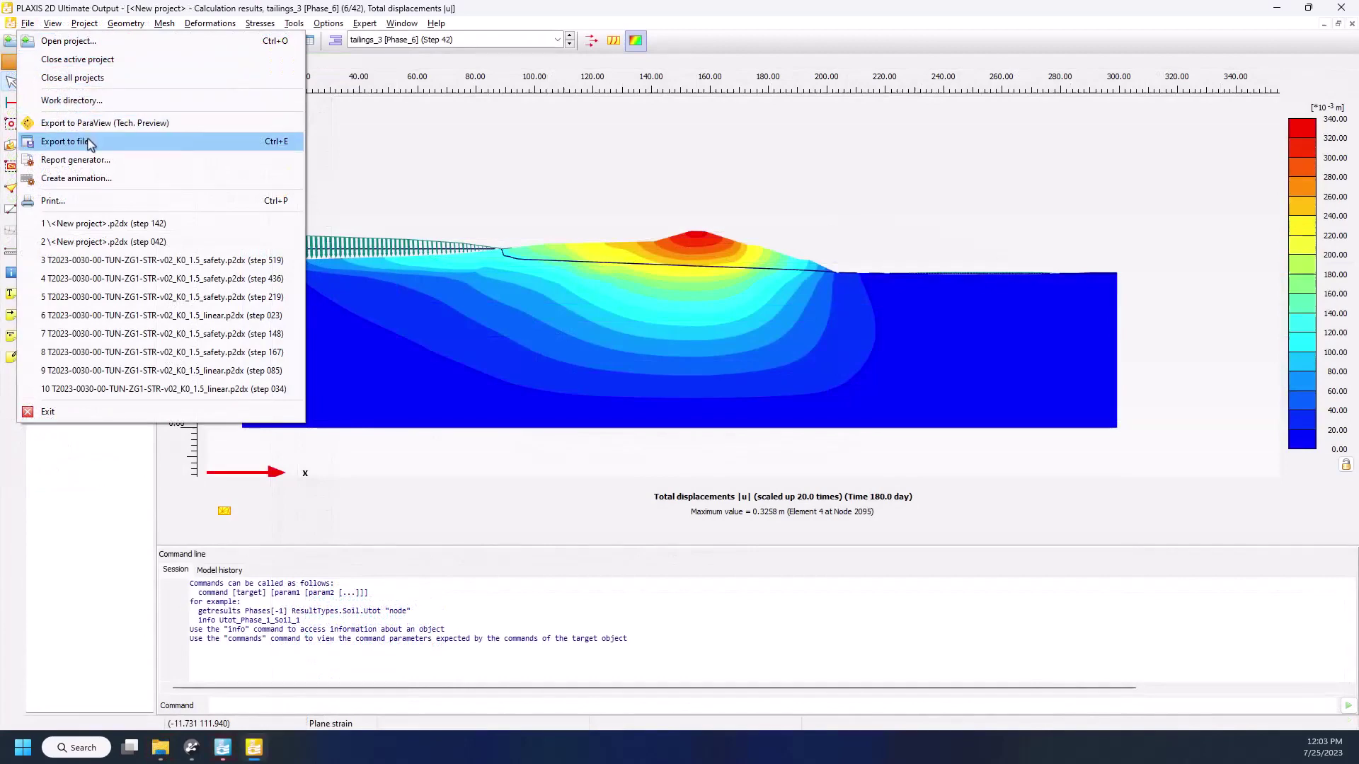
pyautogui.click(71, 141)
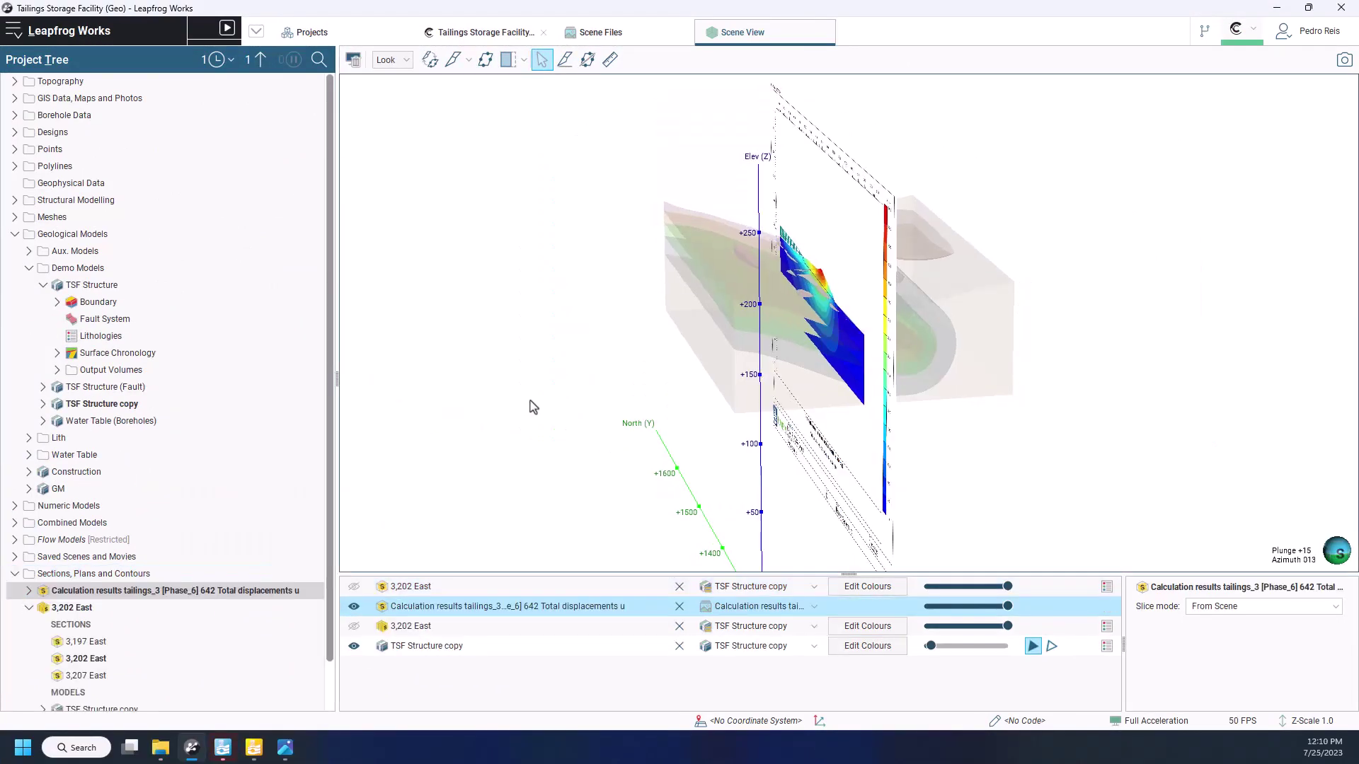
# Orbit around the displacement results section and raise the TSF Structure copy opacity
pyautogui.moveTo(775, 387); pyautogui.dragTo(778, 554)
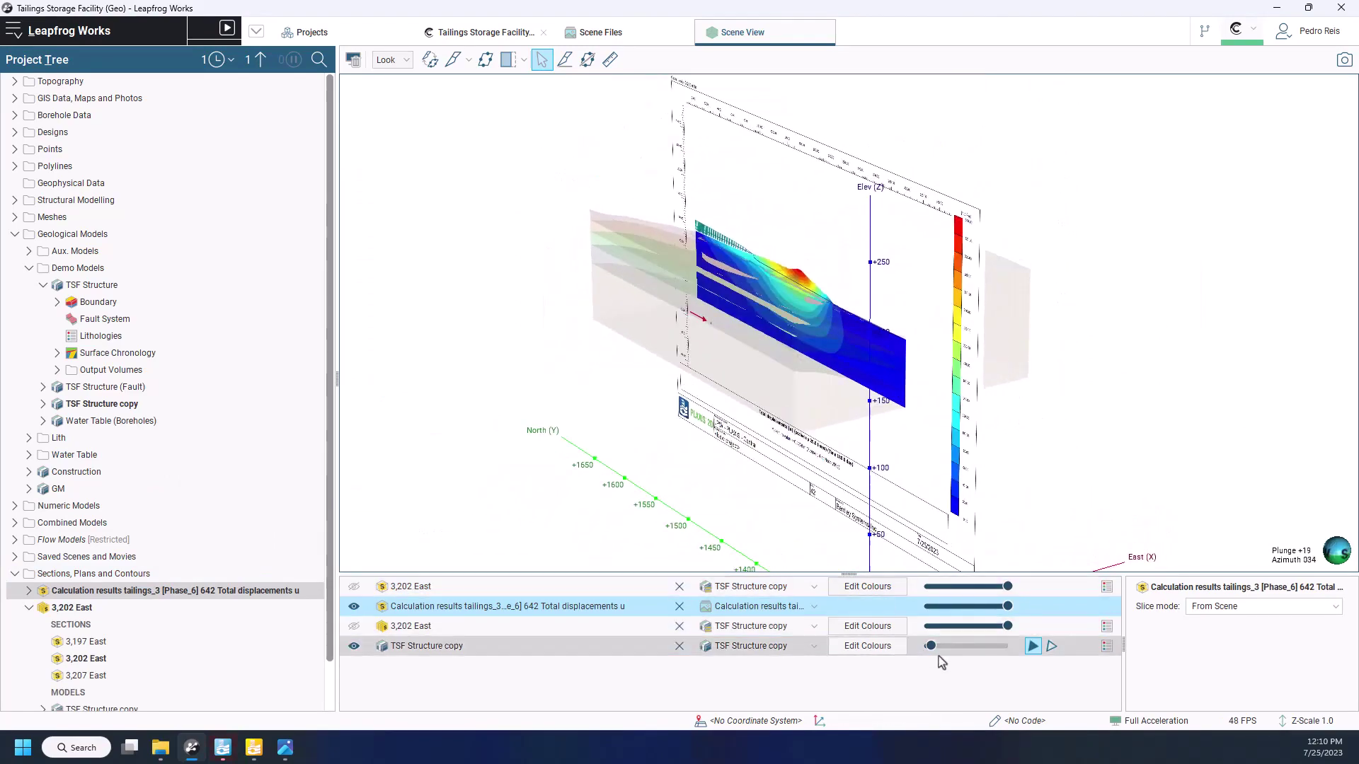
pyautogui.moveTo(931, 646); pyautogui.dragTo(970, 646)
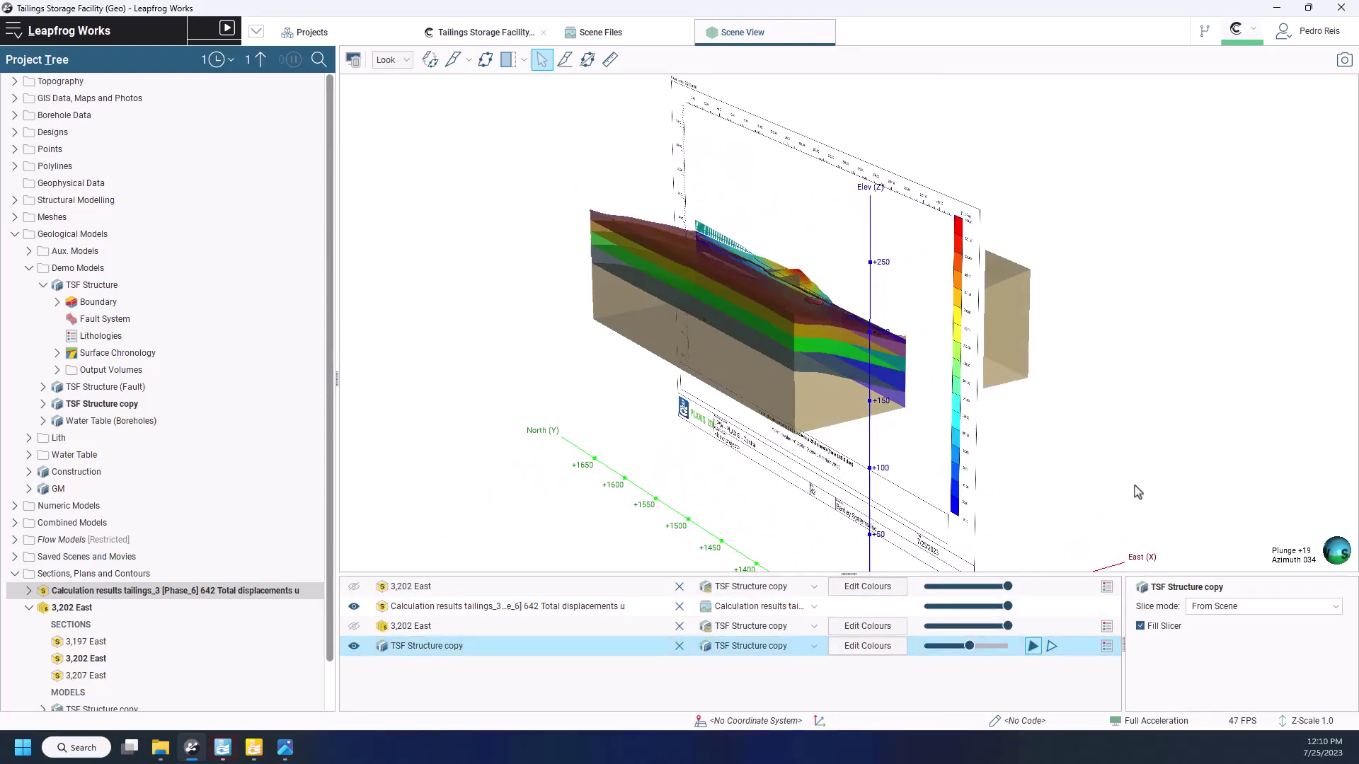